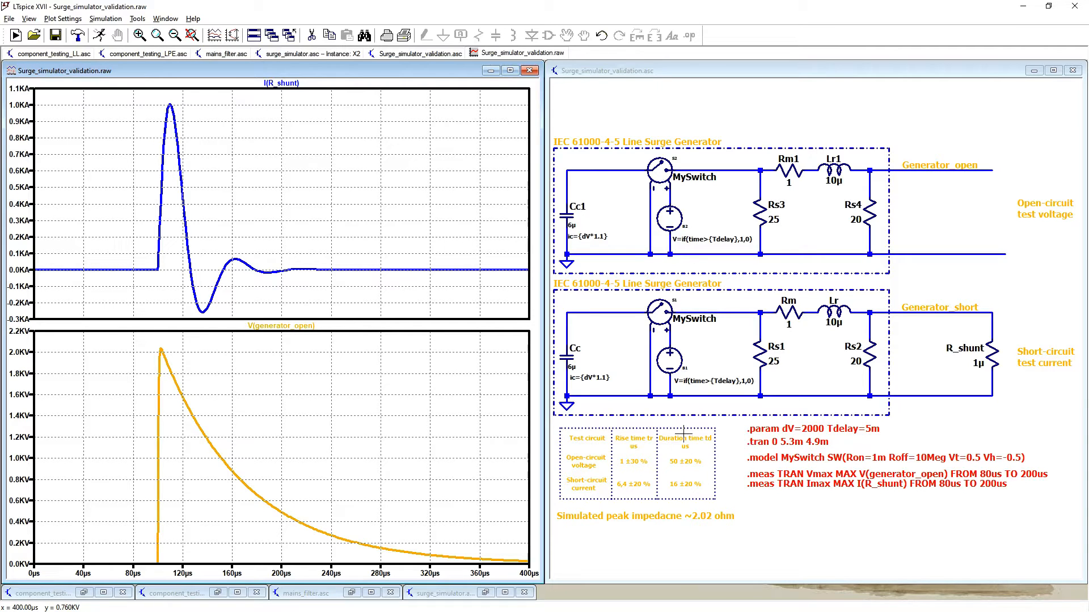
# Step: Examine the rising edge of V(generator_open) and locate its peak with a trace cursor
pyautogui.moveTo(127, 336); pyautogui.dragTo(246, 573)
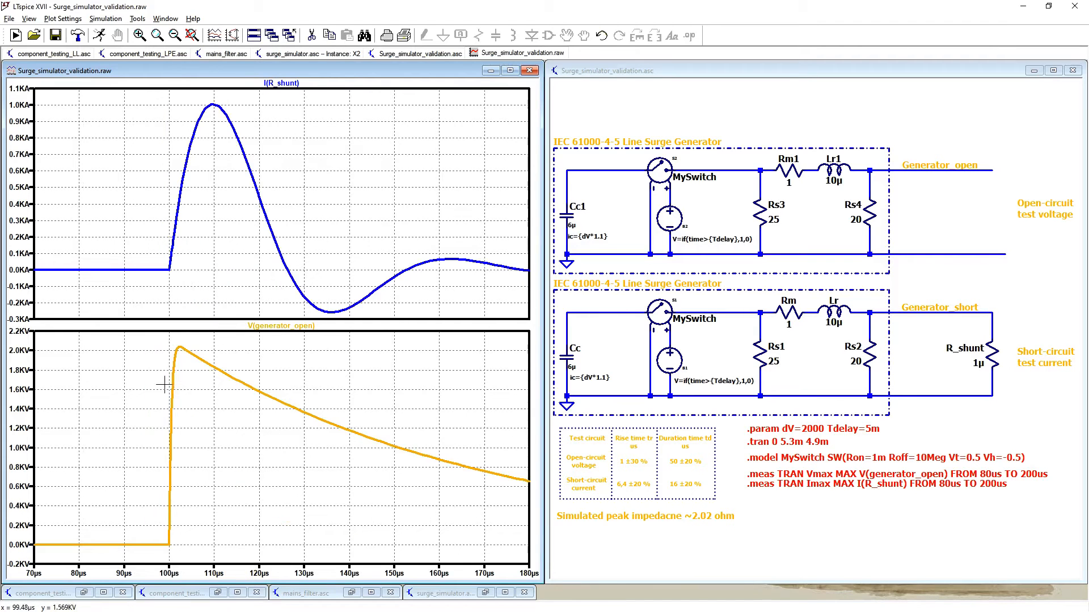
pyautogui.scroll(2, 164, 384)
pyautogui.moveTo(182, 337); pyautogui.dragTo(315, 562)
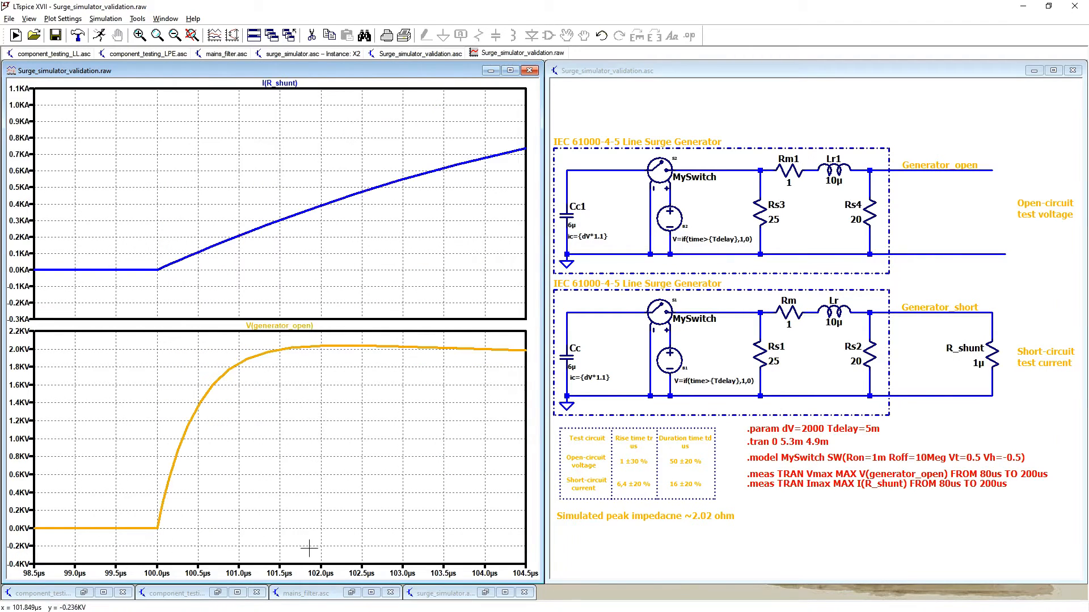
pyautogui.click(288, 329)
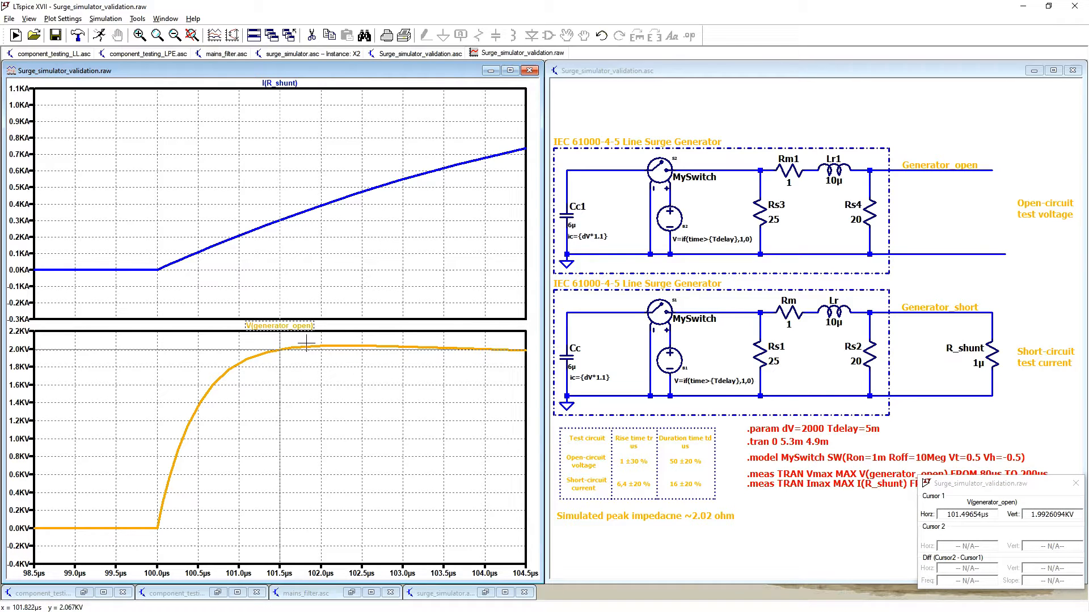
pyautogui.moveTo(307, 350); pyautogui.dragTo(348, 353)
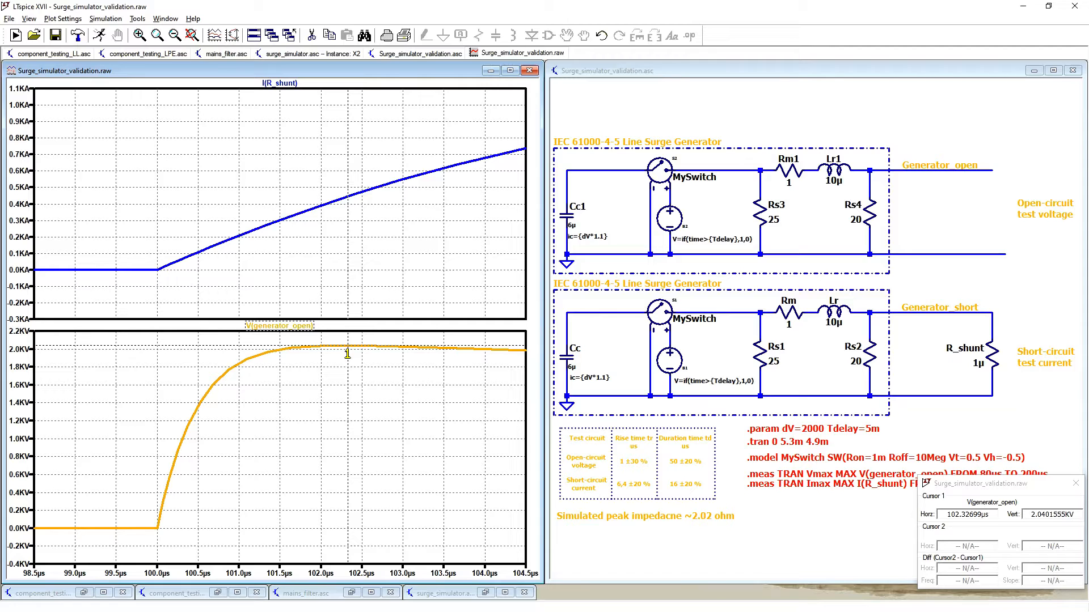
pyautogui.moveTo(348, 354); pyautogui.dragTo(320, 356)
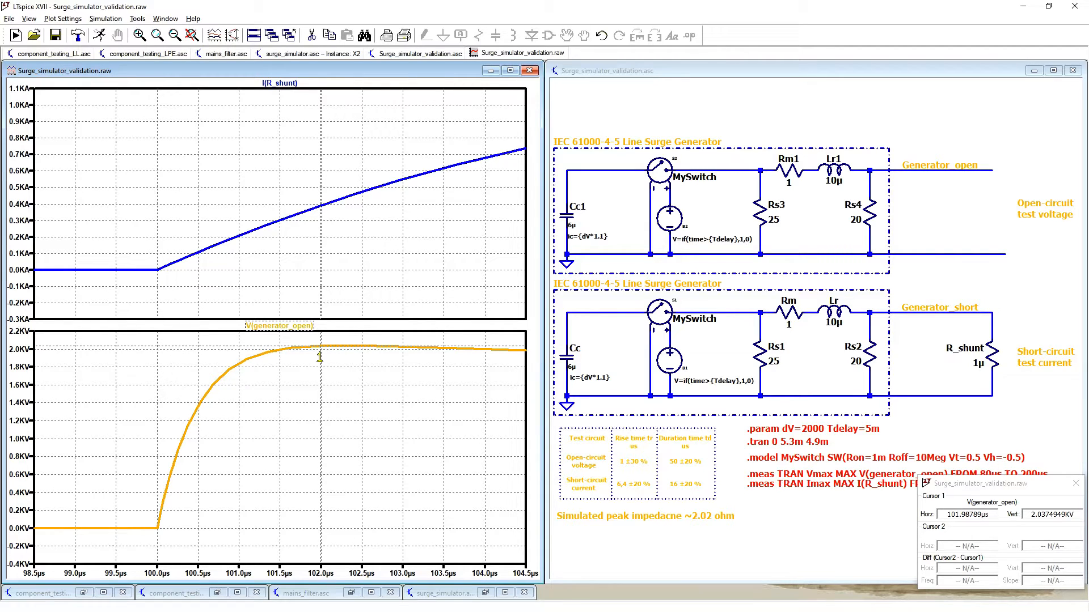
# Step: Measure the open-circuit voltage rise time with cursors at about 10 % and 90 % of the V(generator_open) peak
pyautogui.moveTo(320, 356)
pyautogui.mouseDown()
pyautogui.moveTo(284, 366)
pyautogui.moveTo(285, 380)
pyautogui.moveTo(230, 389)
pyautogui.moveTo(167, 478)
pyautogui.moveTo(162, 511)
pyautogui.mouseUp()
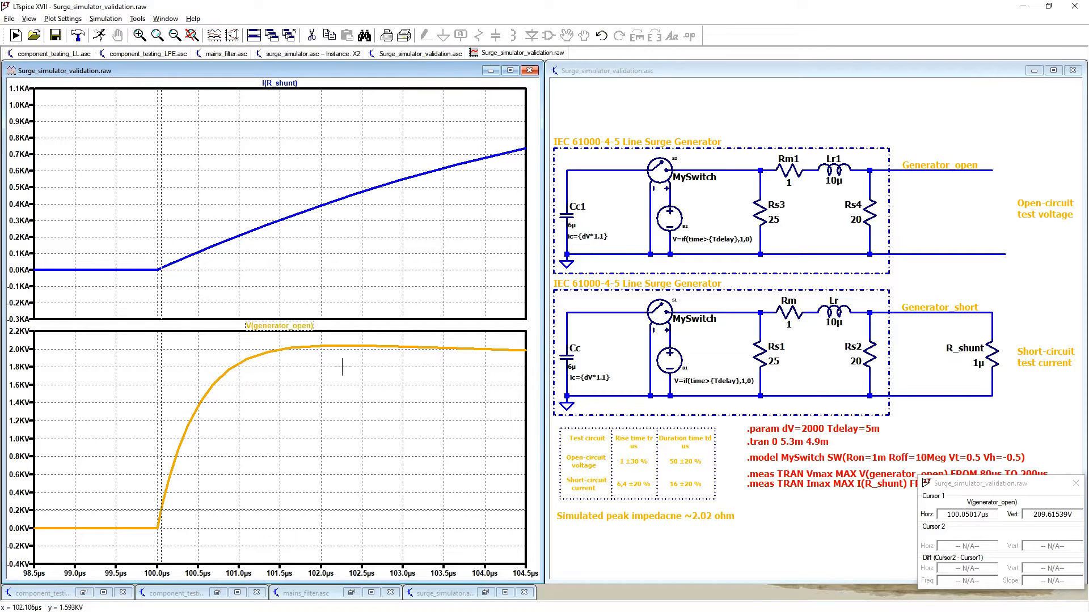
pyautogui.click(295, 326)
pyautogui.moveTo(278, 353)
pyautogui.mouseDown()
pyautogui.moveTo(224, 378)
pyautogui.moveTo(234, 376)
pyautogui.mouseUp()
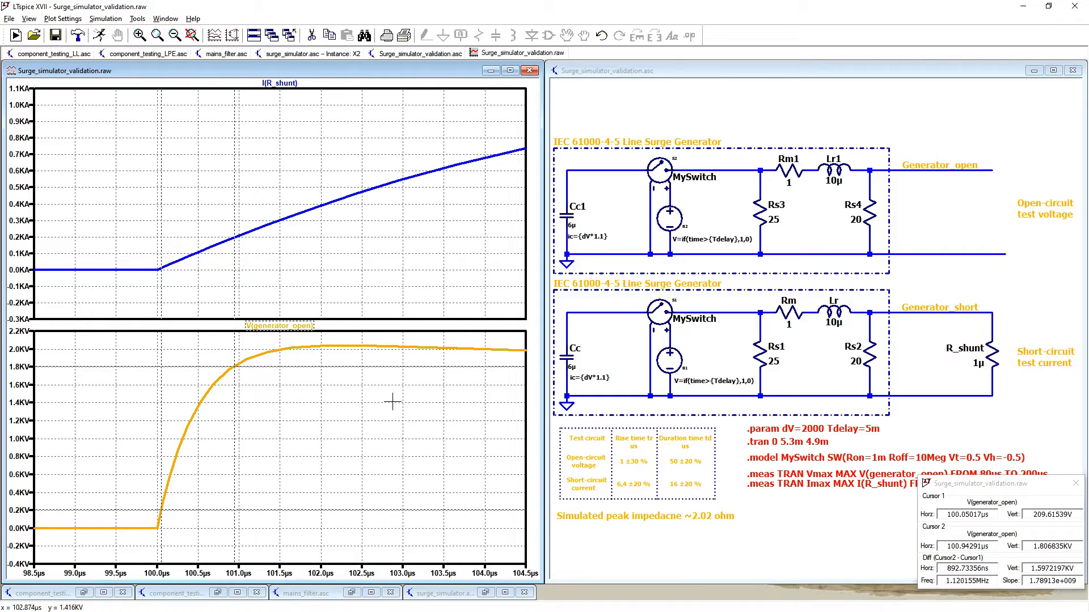
pyautogui.doubleClick(990, 569)
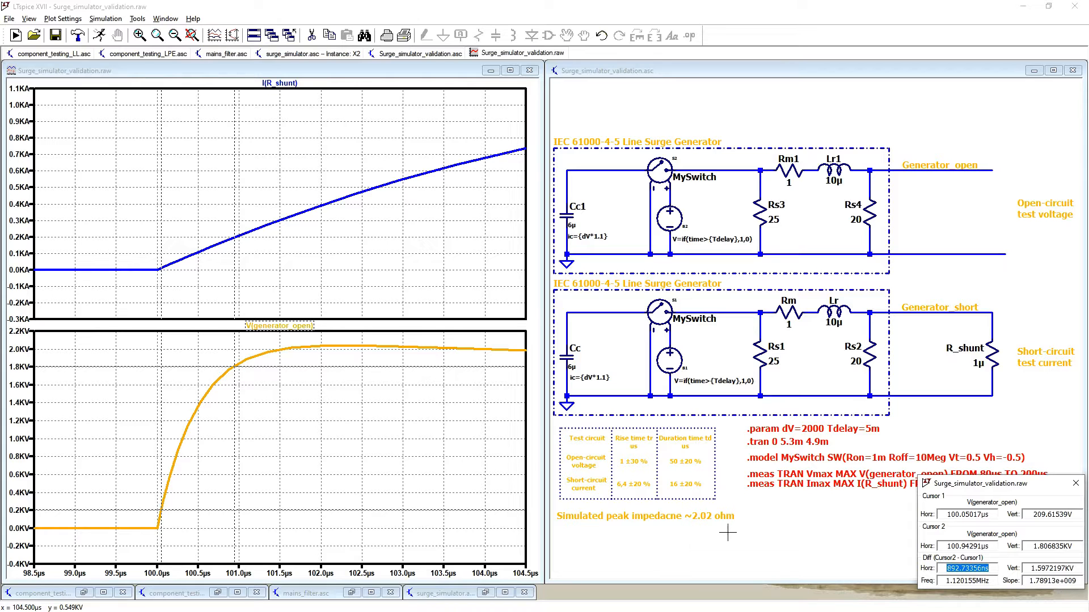
# Step: Measure the open-circuit voltage duration between the two points where V(generator_open) is at about 1 kV
pyautogui.rightClick(376, 407)
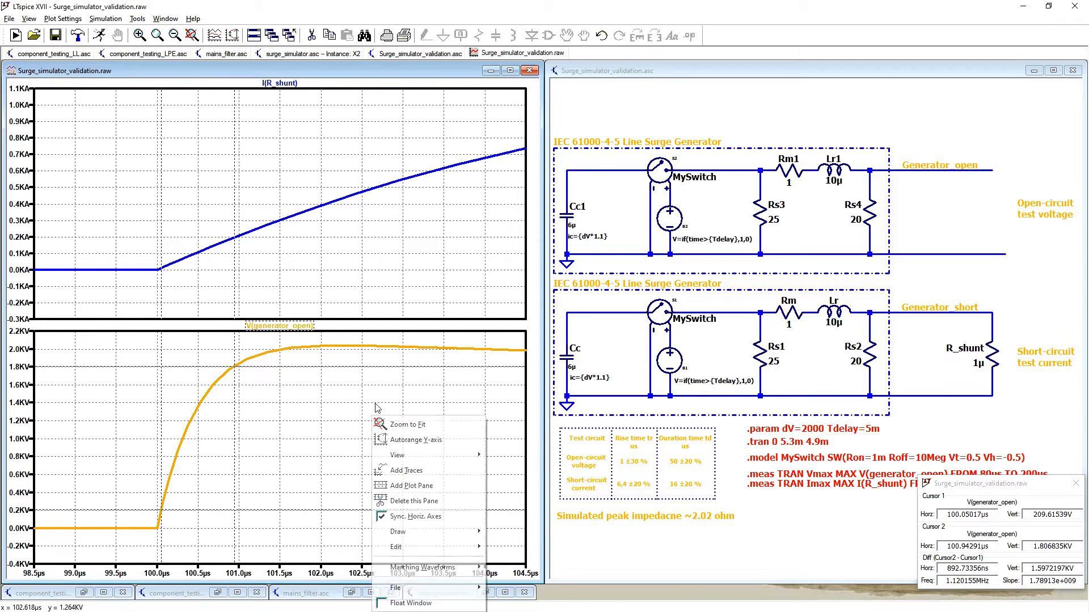
pyautogui.click(407, 424)
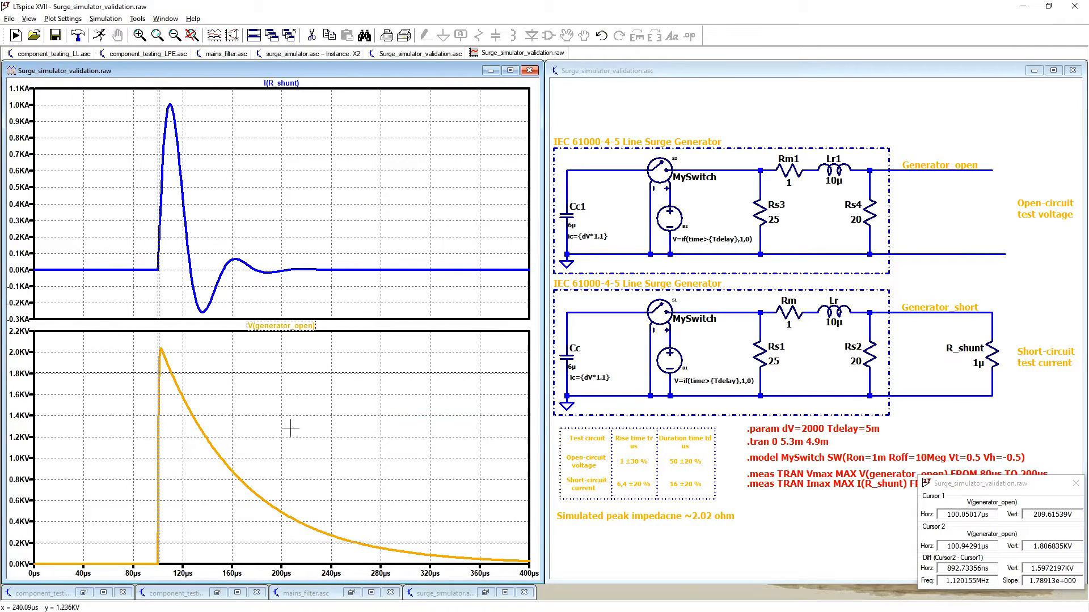
pyautogui.scroll(1, 160, 377)
pyautogui.moveTo(176, 339); pyautogui.dragTo(497, 558)
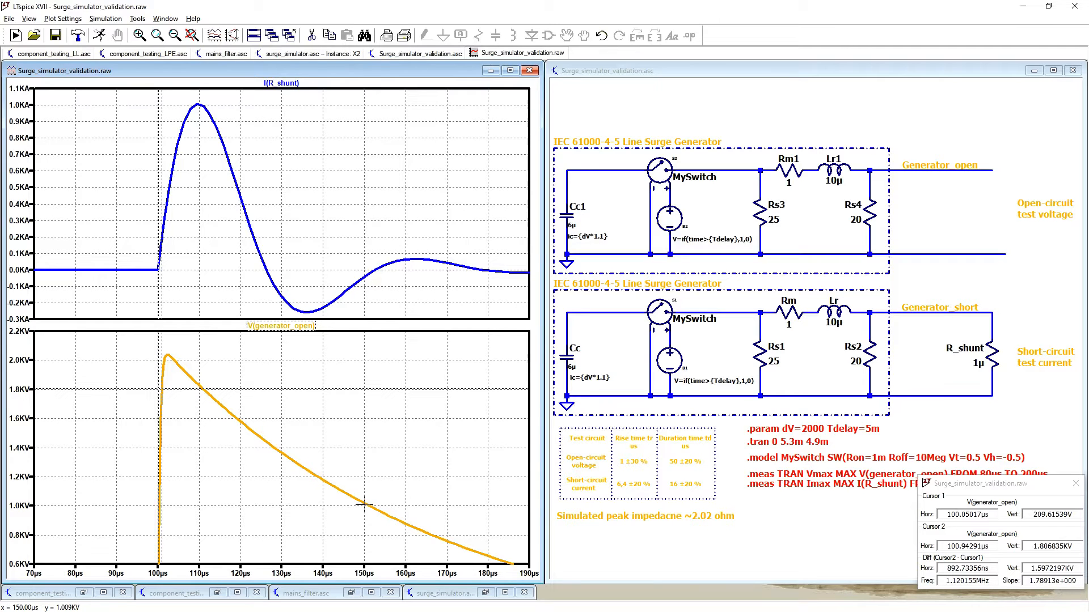
pyautogui.moveTo(173, 389); pyautogui.dragTo(369, 481)
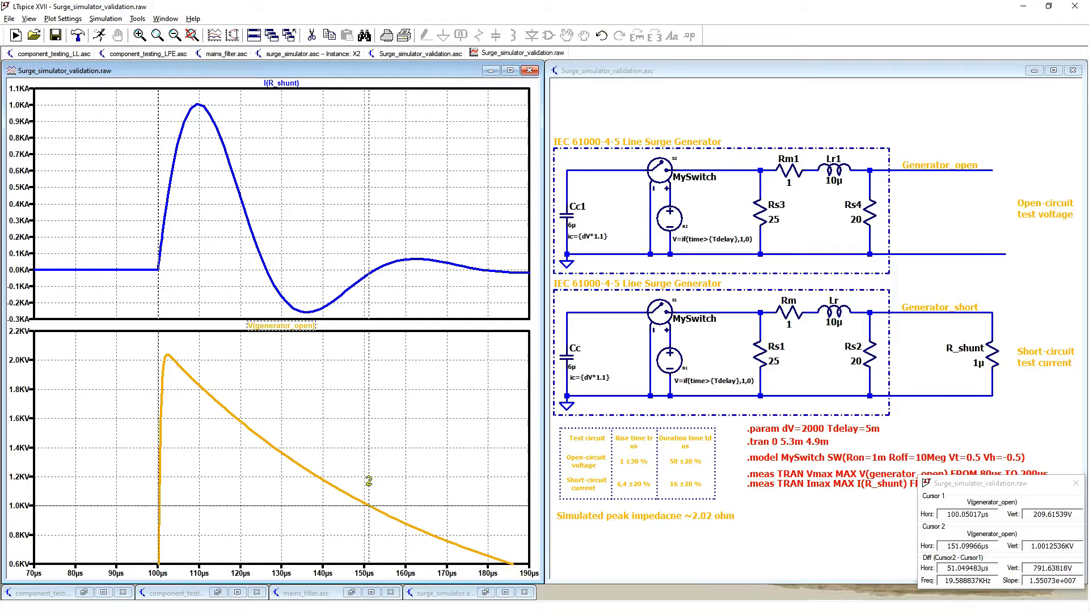
pyautogui.moveTo(158, 382); pyautogui.dragTo(159, 385)
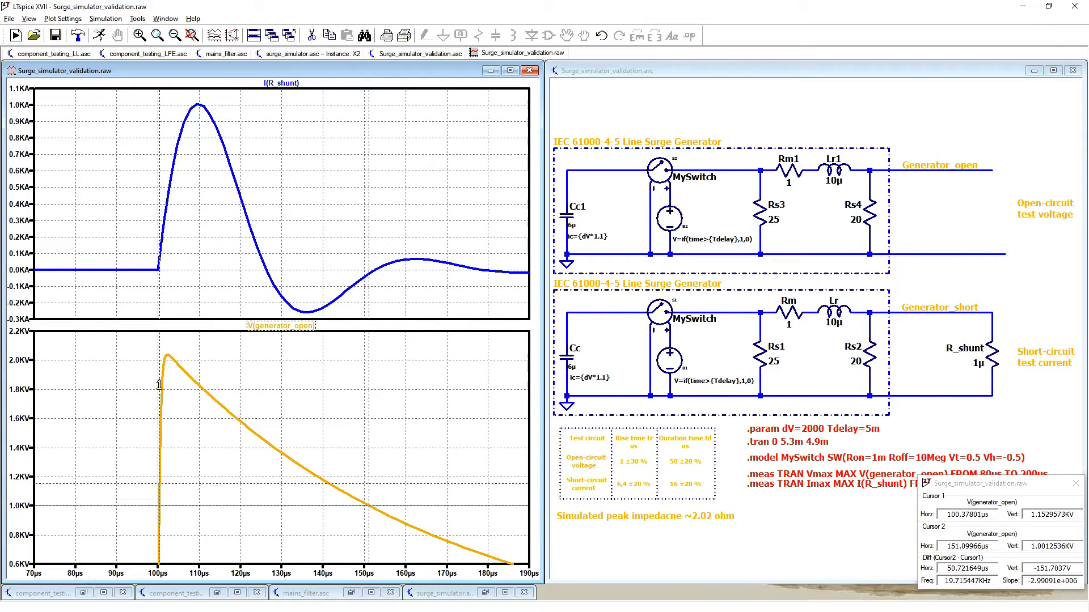
pyautogui.moveTo(102, 352); pyautogui.dragTo(425, 531)
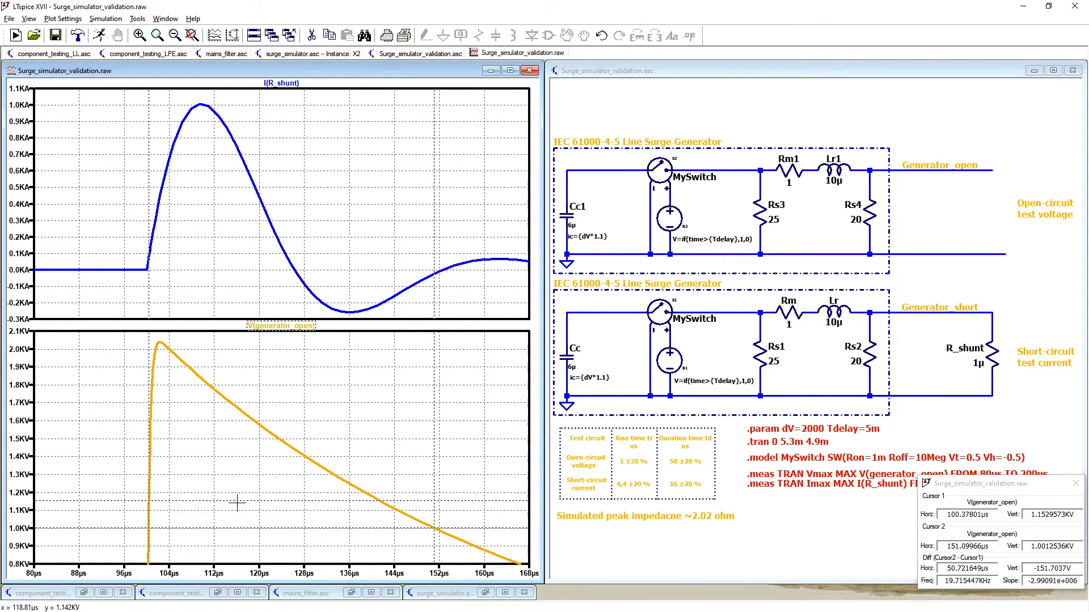
pyautogui.moveTo(97, 464); pyautogui.dragTo(486, 563)
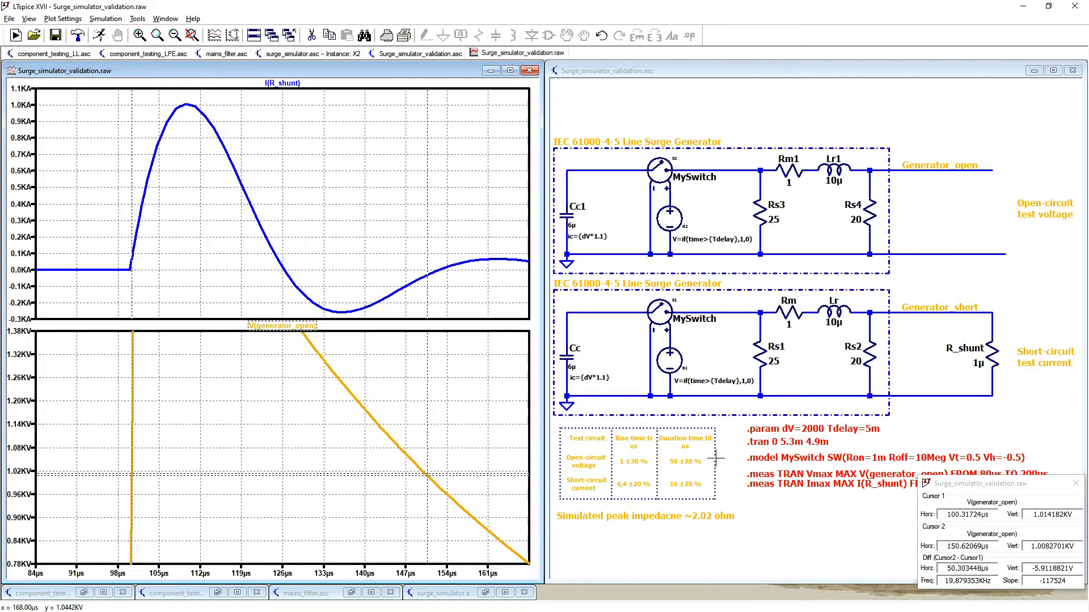
# Step: Measure the short-circuit current rise time with cursors on I(R_shunt) at about 0.1 kA and 0.9 kA
pyautogui.hotkey('ctrl', 'e')
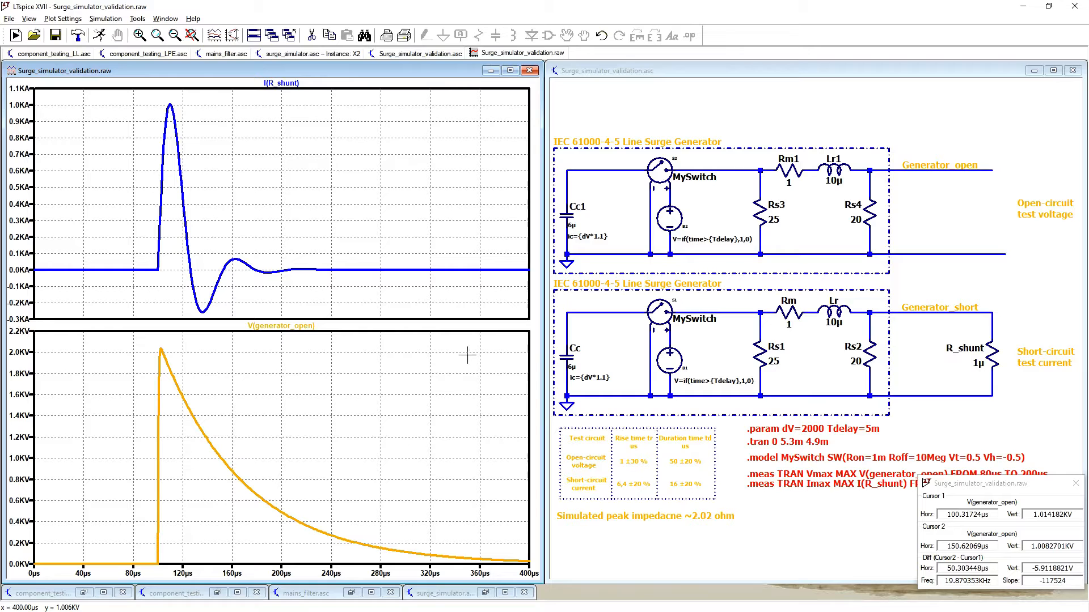
pyautogui.moveTo(121, 97); pyautogui.dragTo(190, 290)
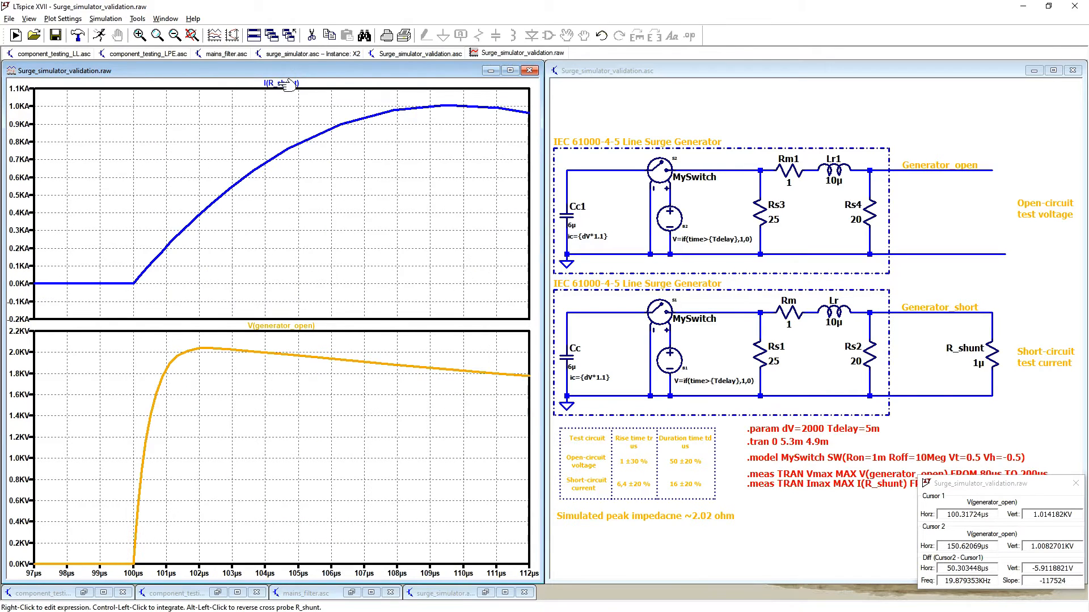
pyautogui.click(286, 83)
pyautogui.moveTo(281, 126); pyautogui.dragTo(148, 278)
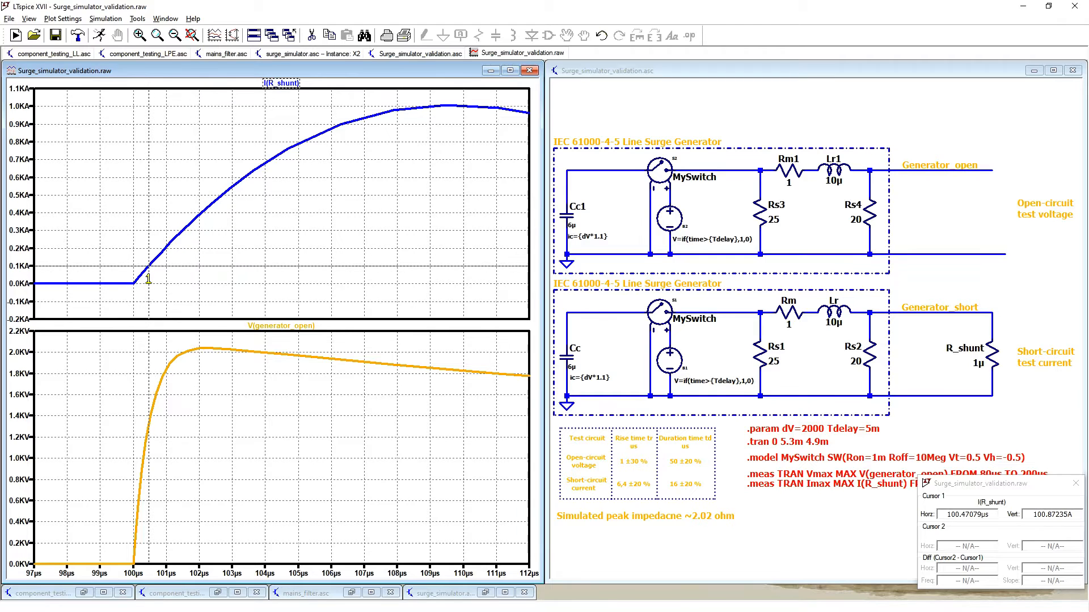
pyautogui.click(281, 84)
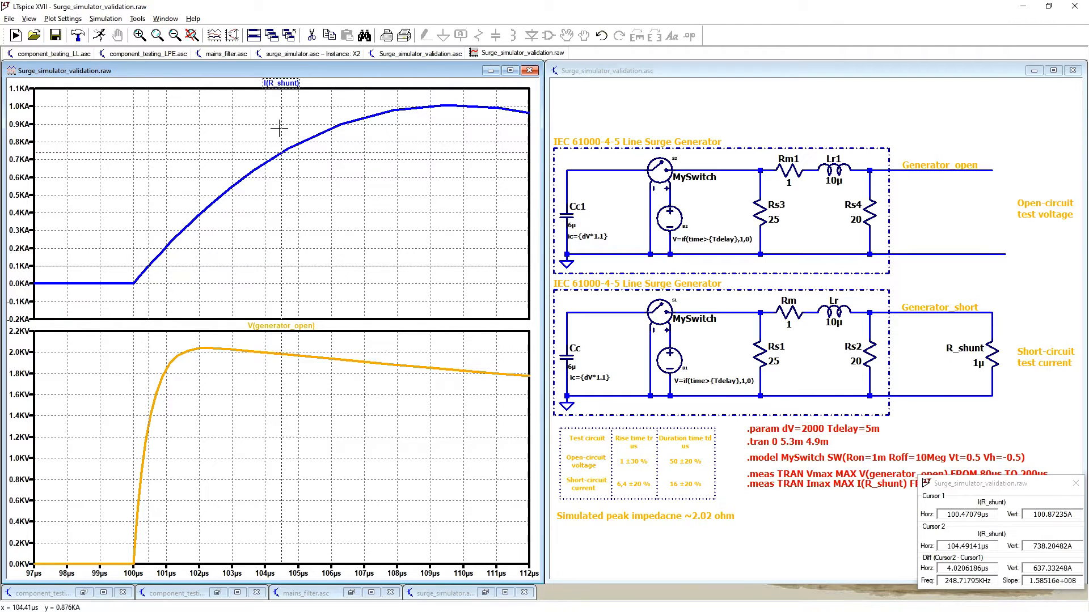
pyautogui.moveTo(280, 128); pyautogui.dragTo(341, 124)
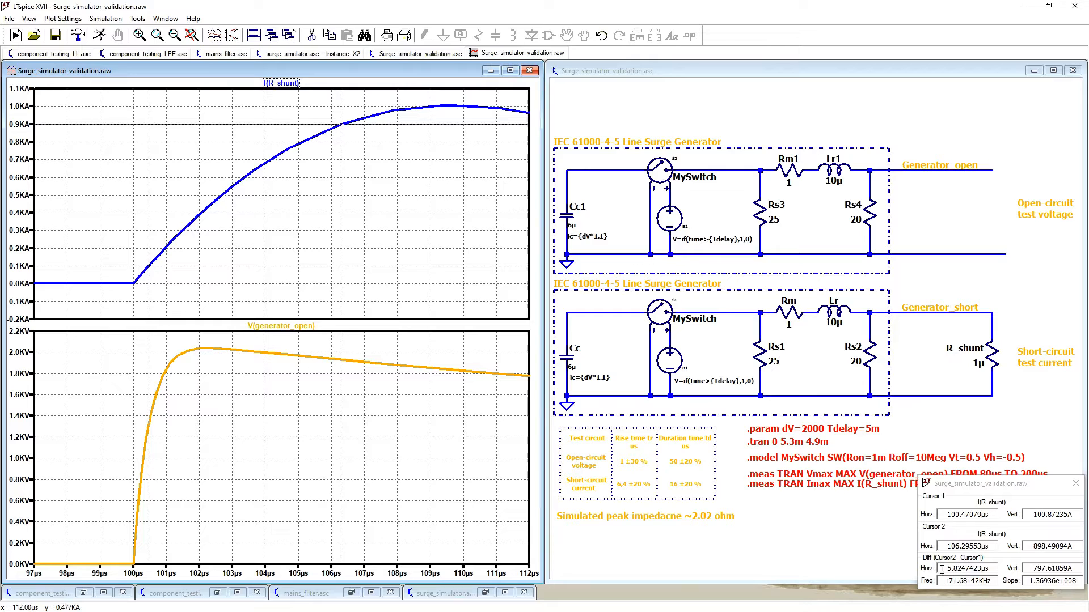
pyautogui.moveTo(942, 568); pyautogui.dragTo(985, 571)
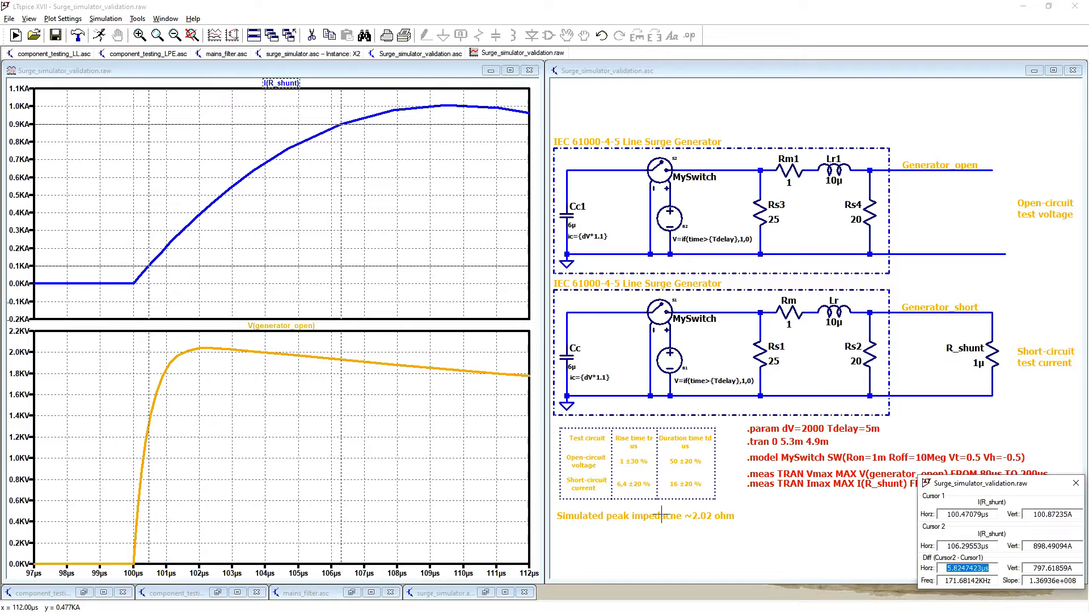
# Step: Measure the short-circuit current duration between the two points where I(R_shunt) is at about 0.5 kA
pyautogui.rightClick(358, 261)
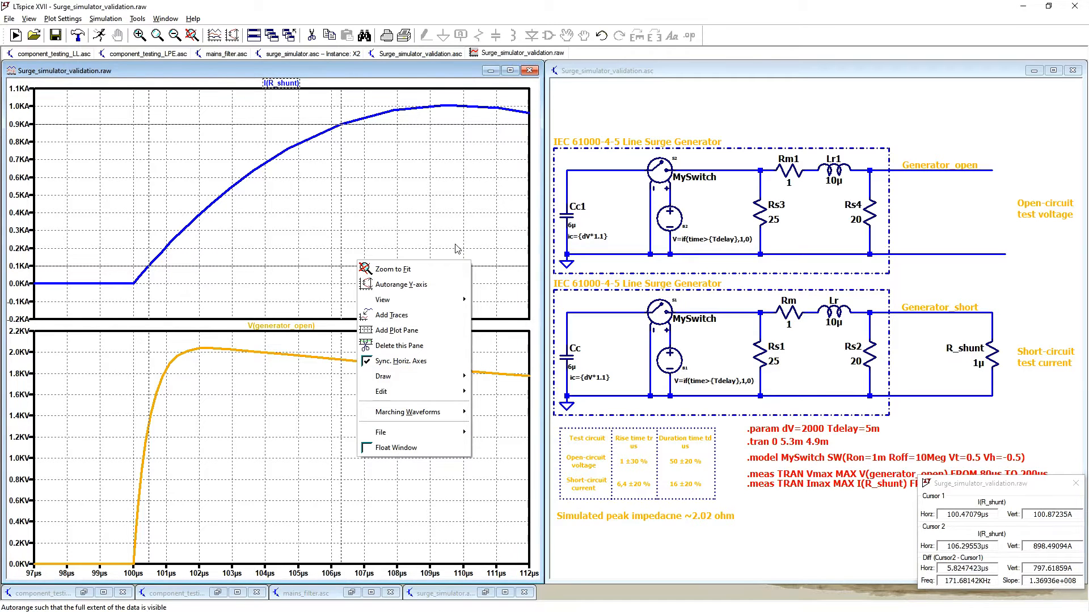
pyautogui.click(434, 272)
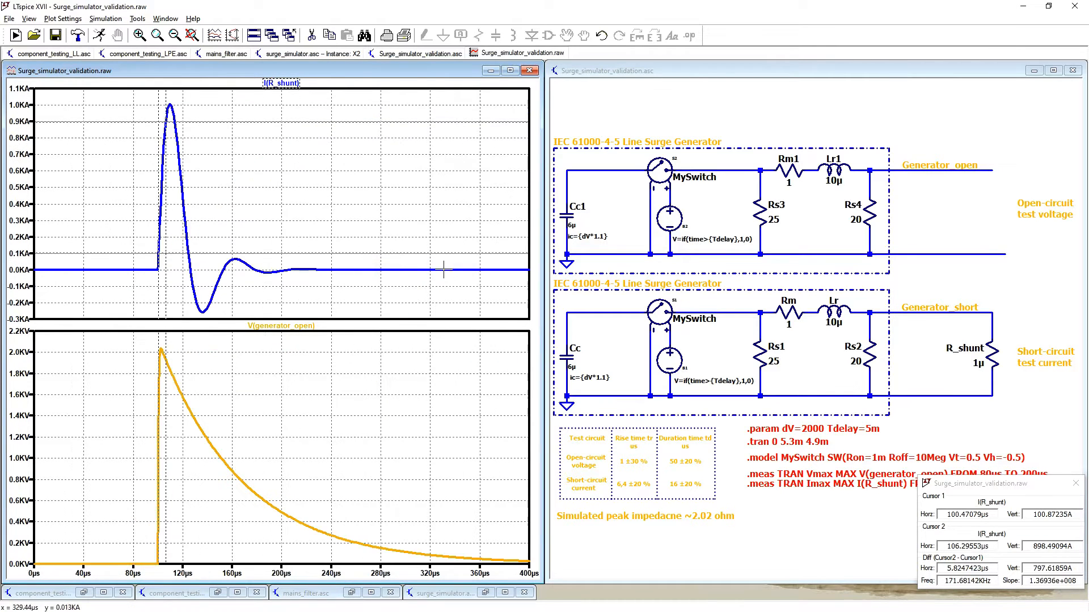
pyautogui.moveTo(119, 102); pyautogui.dragTo(258, 248)
pyautogui.moveTo(141, 81); pyautogui.dragTo(366, 313)
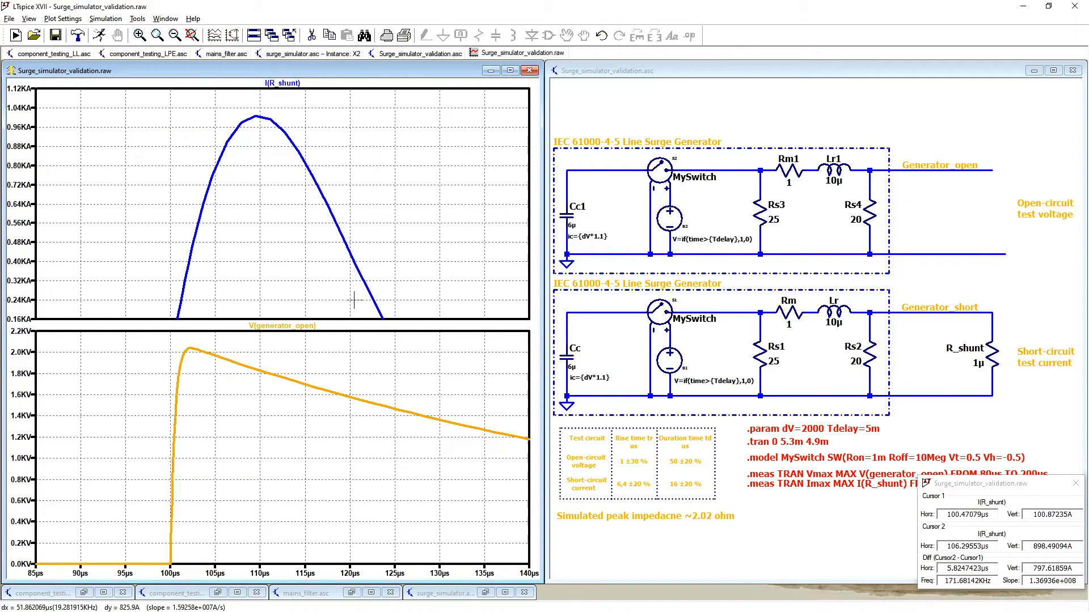
pyautogui.moveTo(113, 100); pyautogui.dragTo(382, 298)
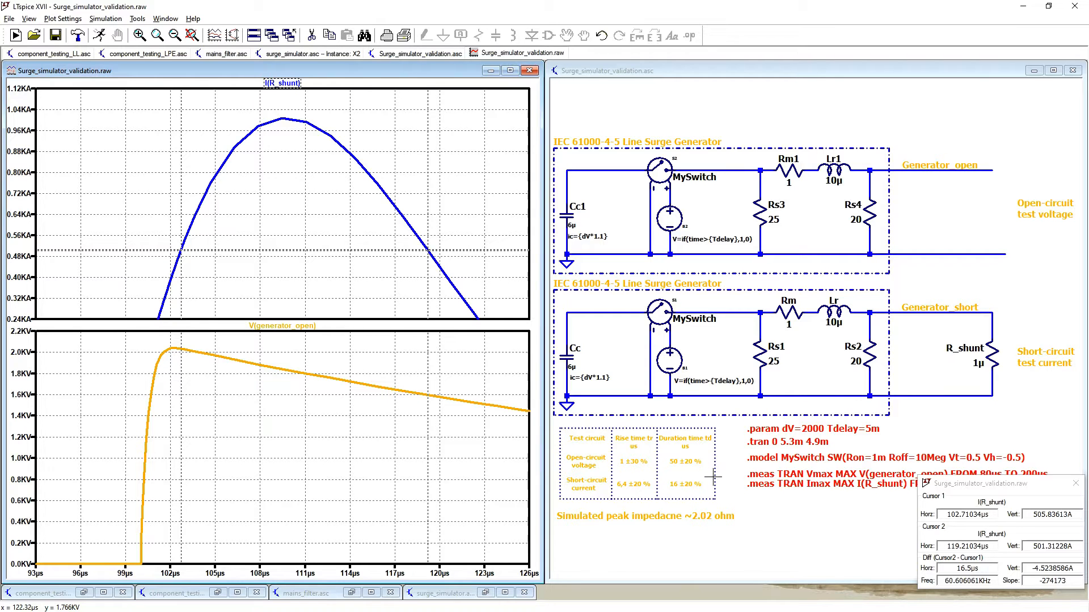
# Step: Restore the full waveform view and open the simulation log to read the Vmax and Imax measurements
pyautogui.rightClick(312, 223)
pyautogui.click(334, 230)
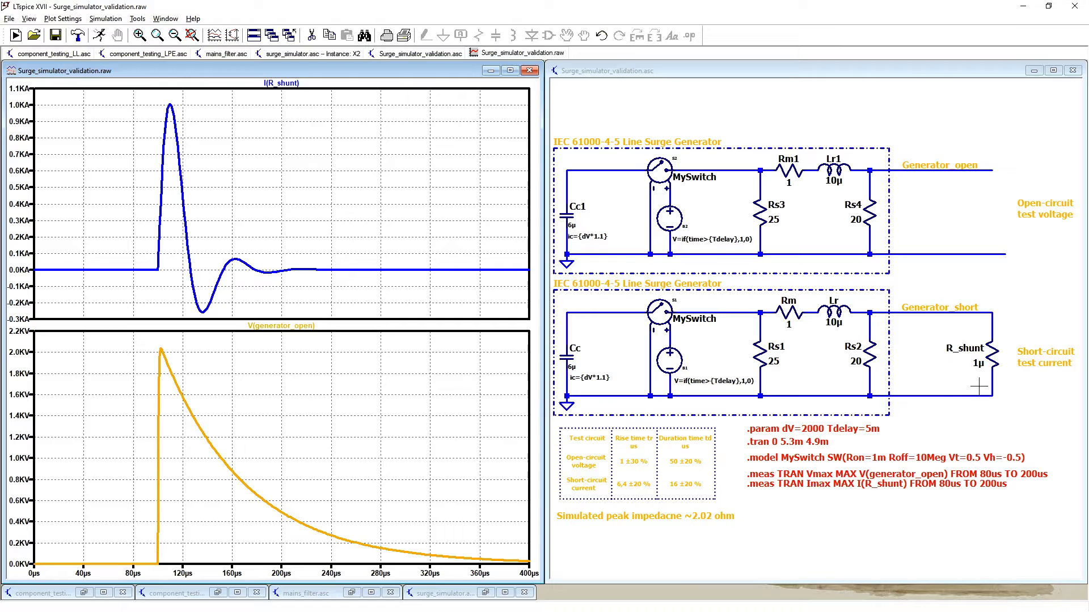
pyautogui.hotkey('ctrl', 'l')
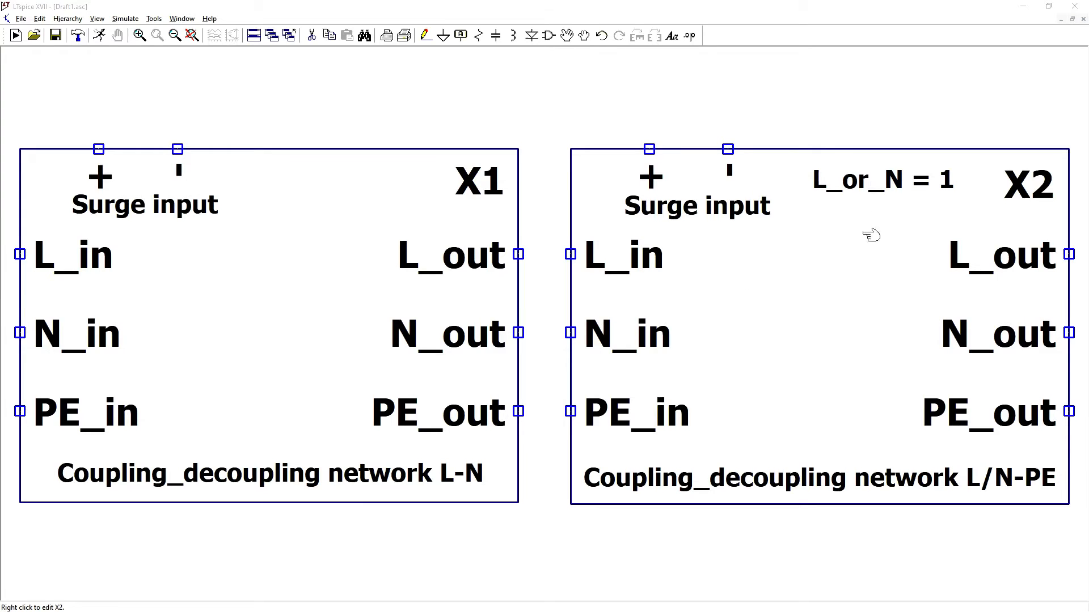
# Step: Inspect the L_or_N parameter line of coupling network X2 without changing it, and access the L-N coupling network X1
pyautogui.rightClick(870, 183)
pyautogui.click(503, 334)
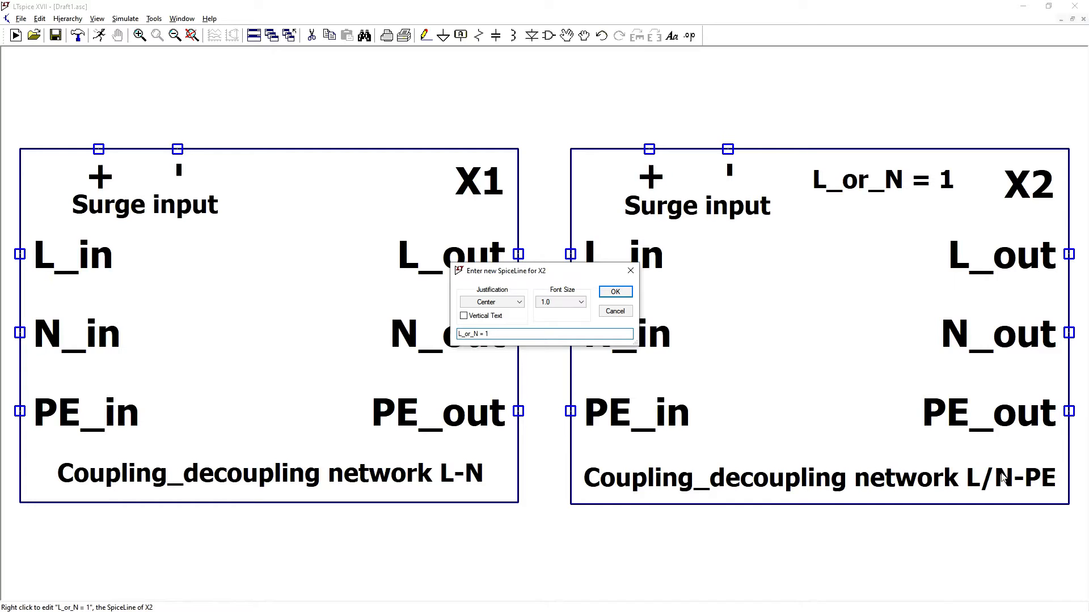
pyautogui.click(615, 311)
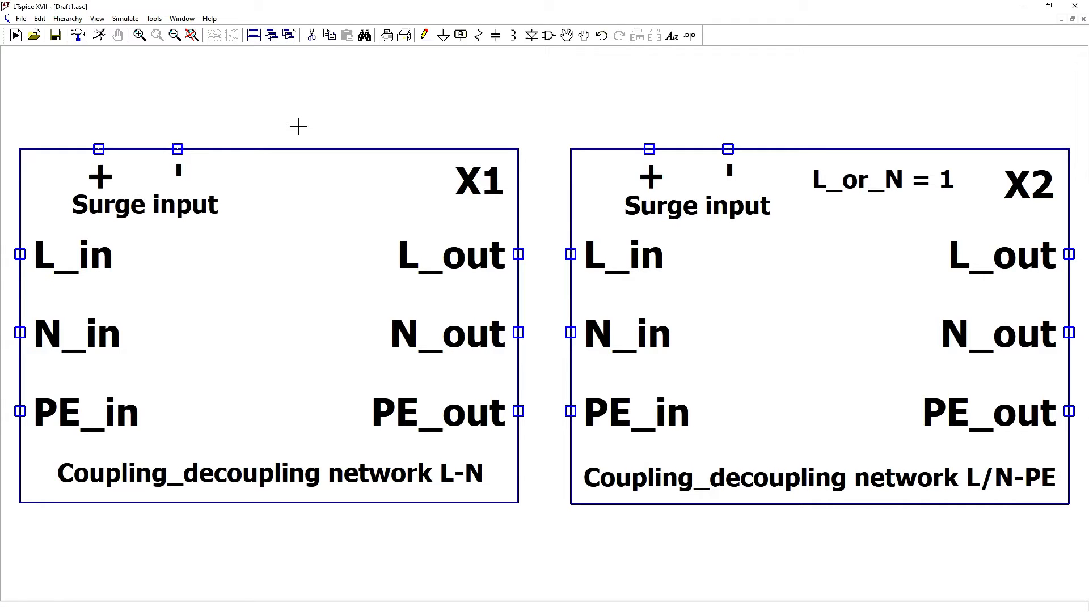
pyautogui.rightClick(288, 304)
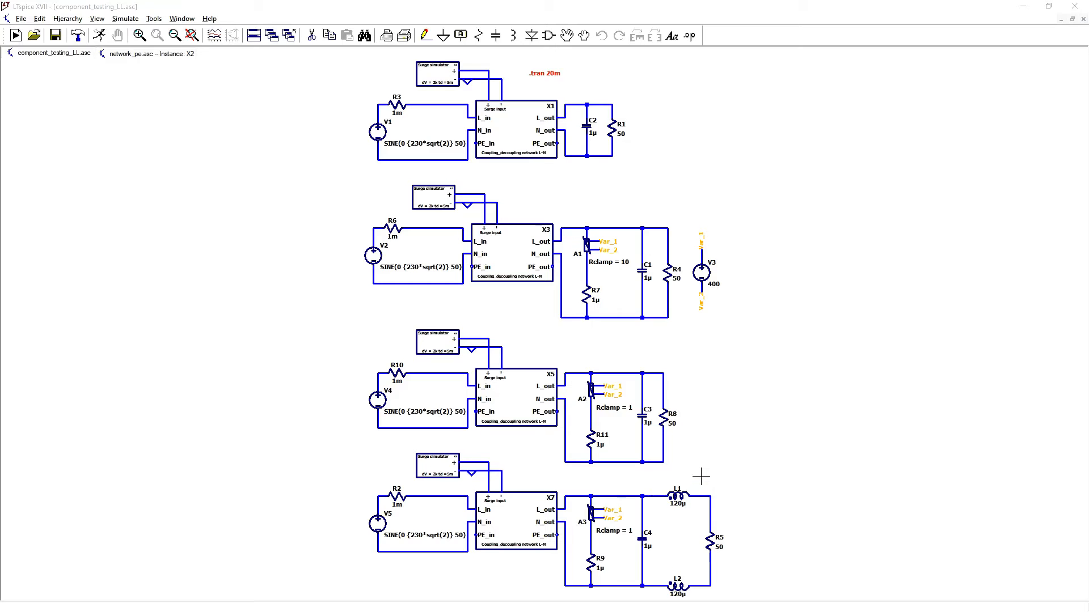
# Step: Run the transient simulation of component_testing_LL and add the current through R1 to the plot pane containing I(C2)
pyautogui.scroll(5, 532, 172)
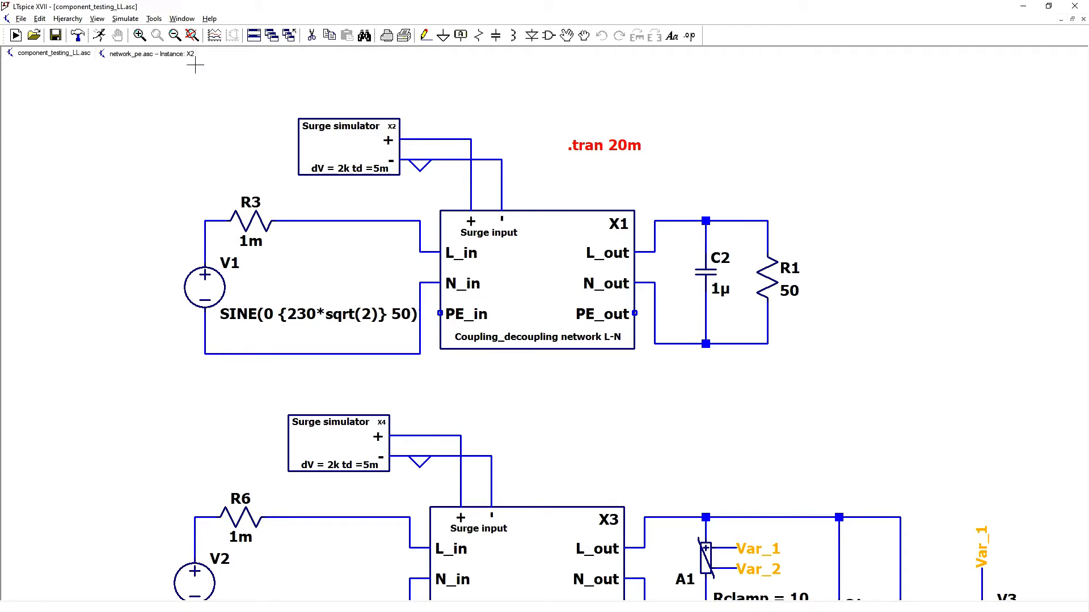
pyautogui.click(99, 36)
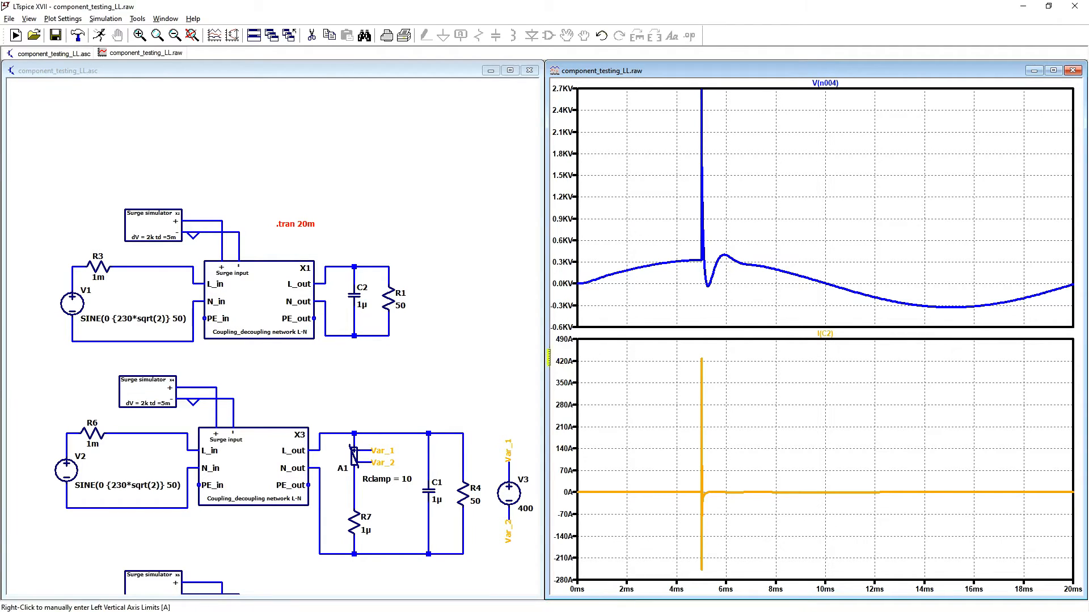
pyautogui.click(438, 275)
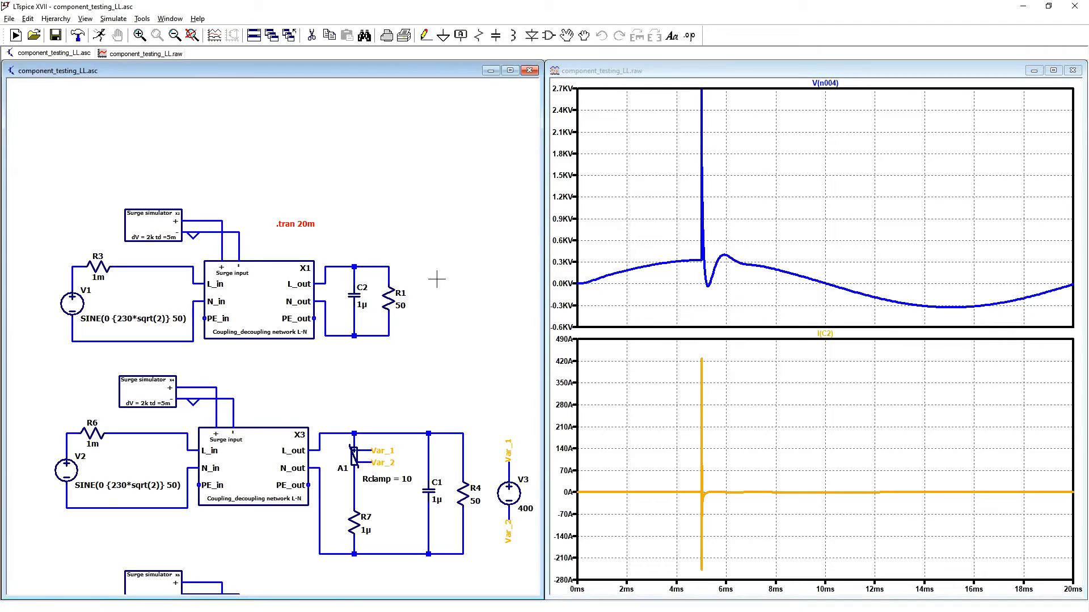
pyautogui.click(387, 294)
pyautogui.moveTo(931, 83)
pyautogui.mouseDown()
pyautogui.moveTo(935, 107)
pyautogui.moveTo(717, 467)
pyautogui.mouseUp()
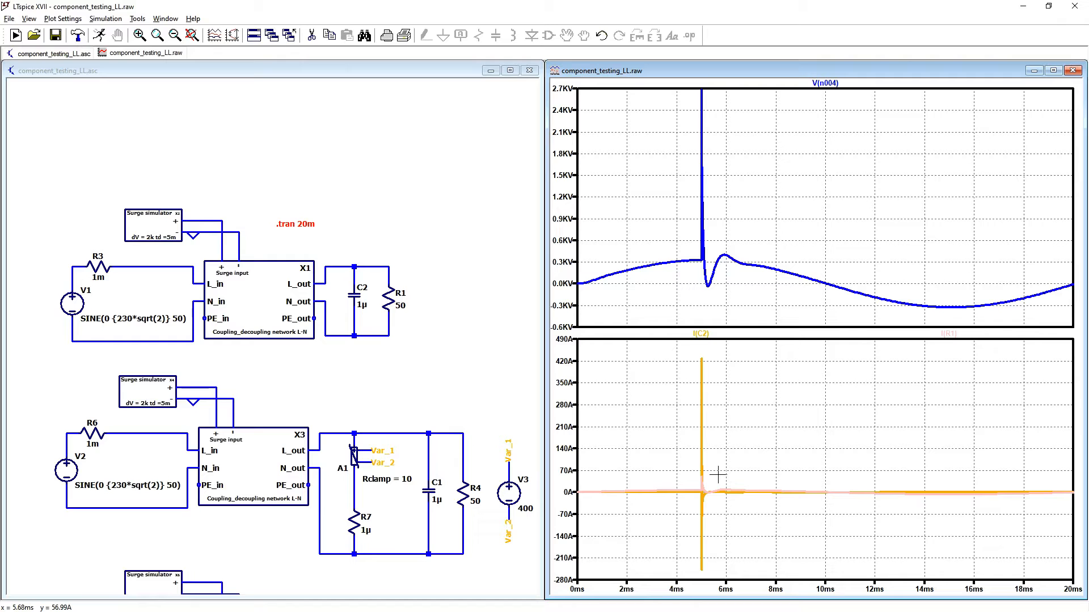
# Step: Add X3's output voltage to the upper pane and the current through R4 to the lower pane, removing the I(C2) trace
pyautogui.moveTo(461, 405); pyautogui.dragTo(429, 244)
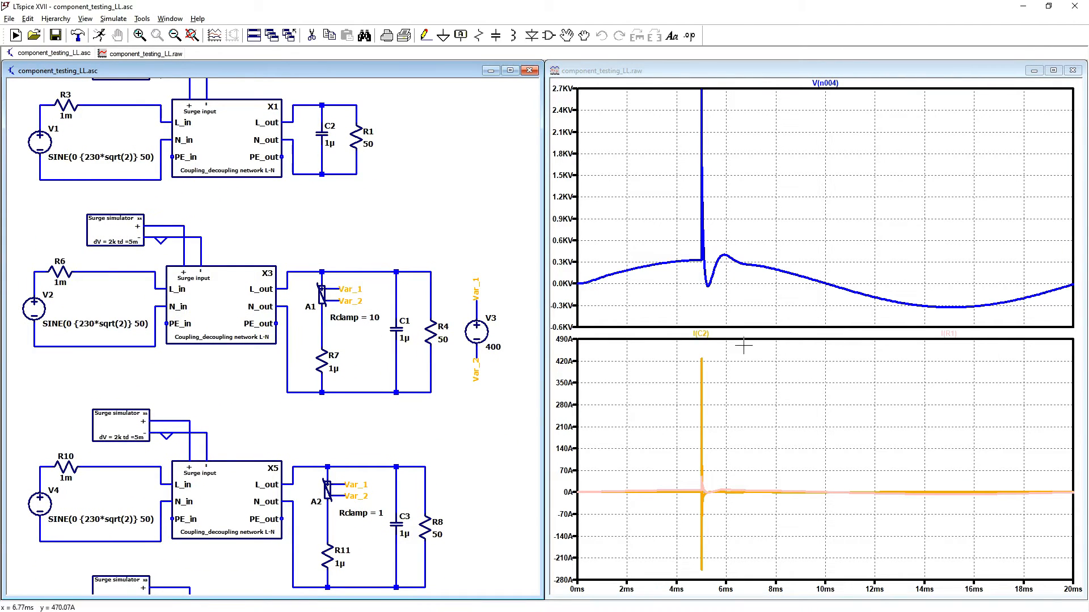
pyautogui.click(796, 186)
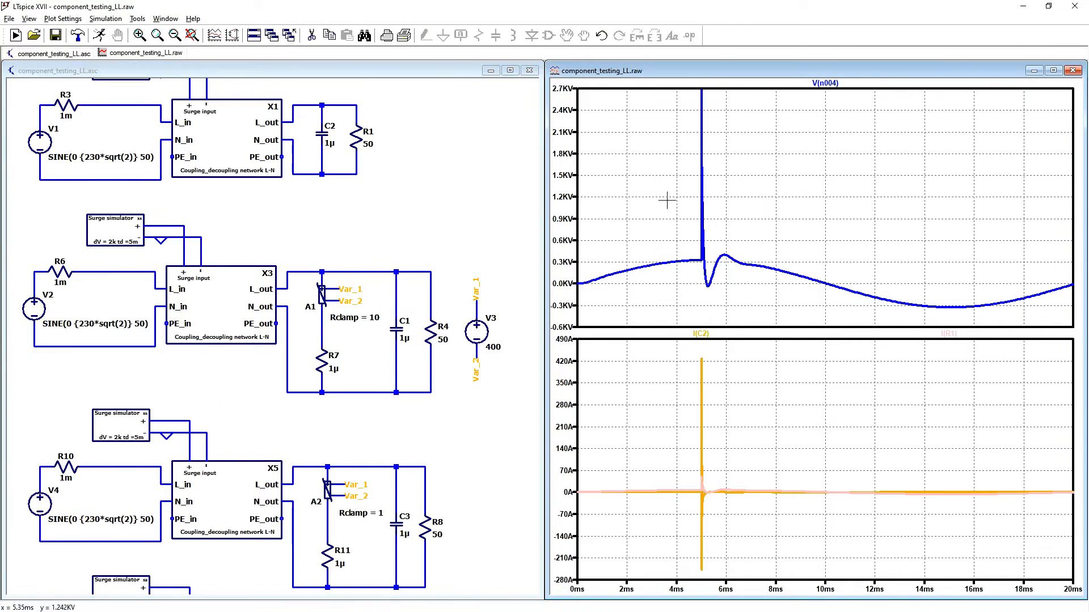
pyautogui.click(367, 262)
pyautogui.click(366, 272)
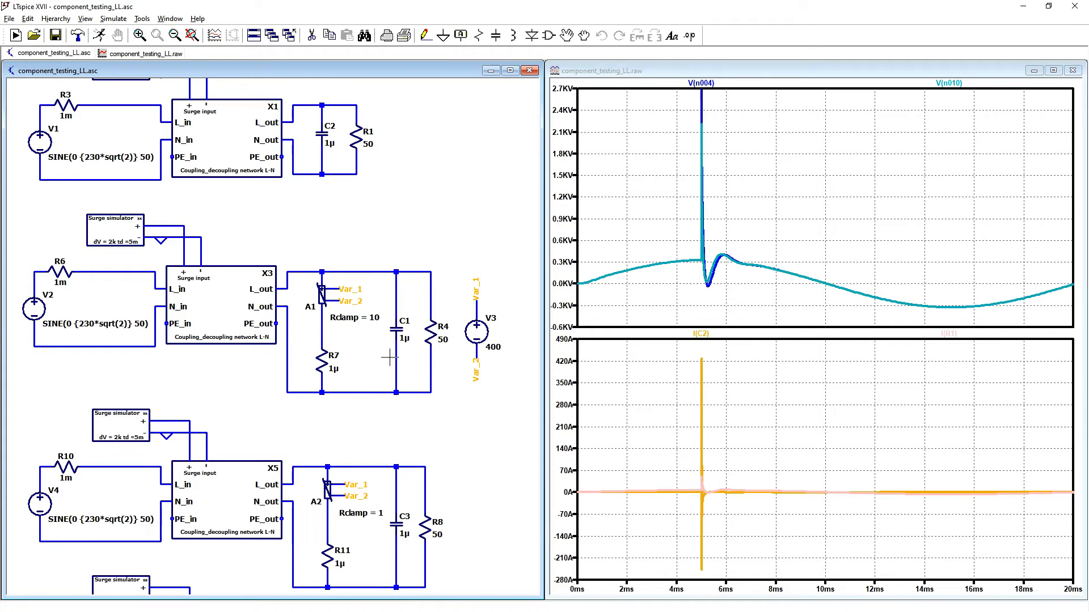
pyautogui.click(434, 329)
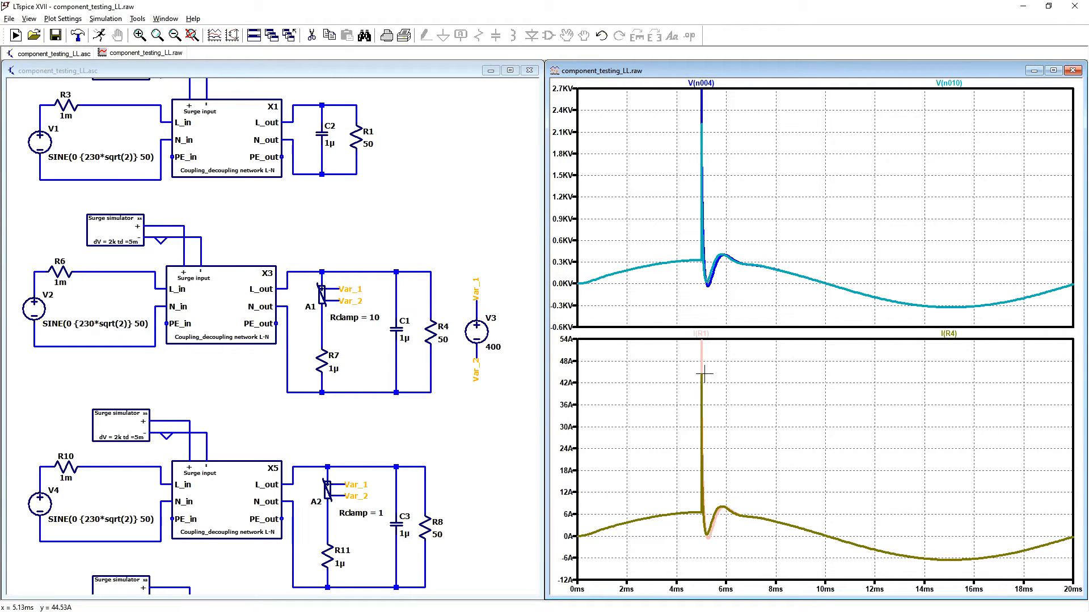
# Step: Add X5's output voltage and the current through R8 to their panes, covering the surge between about 4.8 and 5.9 ms
pyautogui.moveTo(380, 472); pyautogui.dragTo(363, 289)
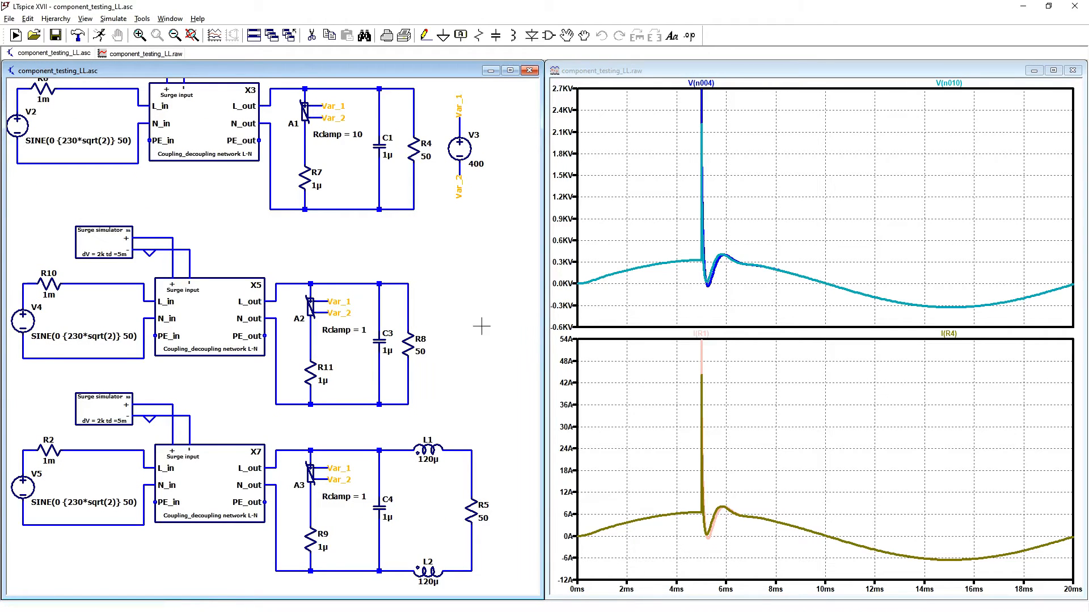
pyautogui.click(389, 283)
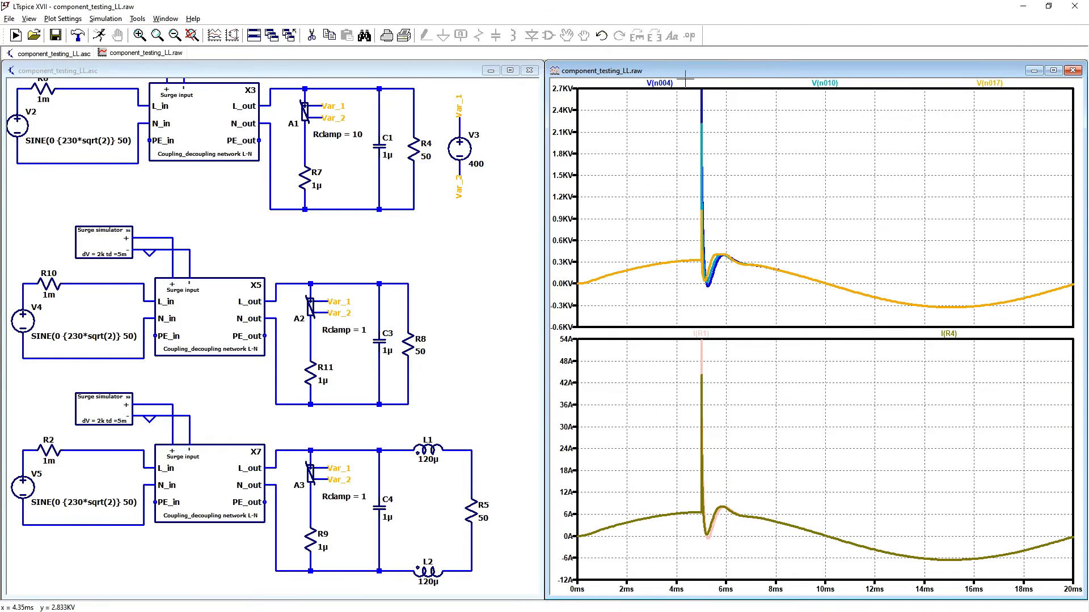
pyautogui.moveTo(685, 84); pyautogui.dragTo(778, 313)
pyautogui.moveTo(644, 104); pyautogui.dragTo(843, 304)
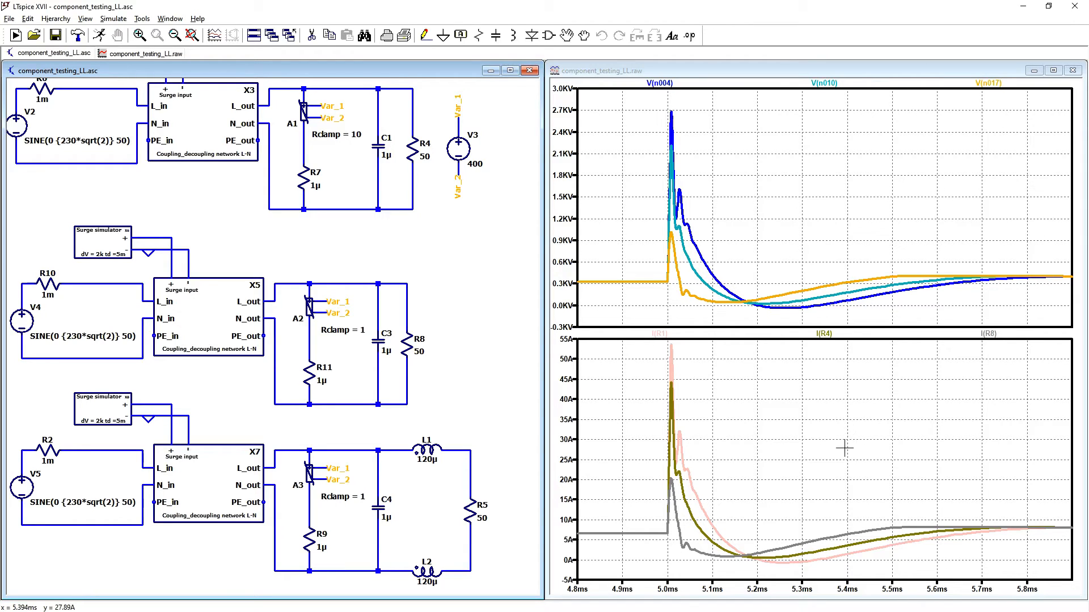
# Step: Add the voltage at the node between L1 and R5 to the upper pane and the current through R5 to the lower pane
pyautogui.moveTo(483, 420); pyautogui.dragTo(477, 403)
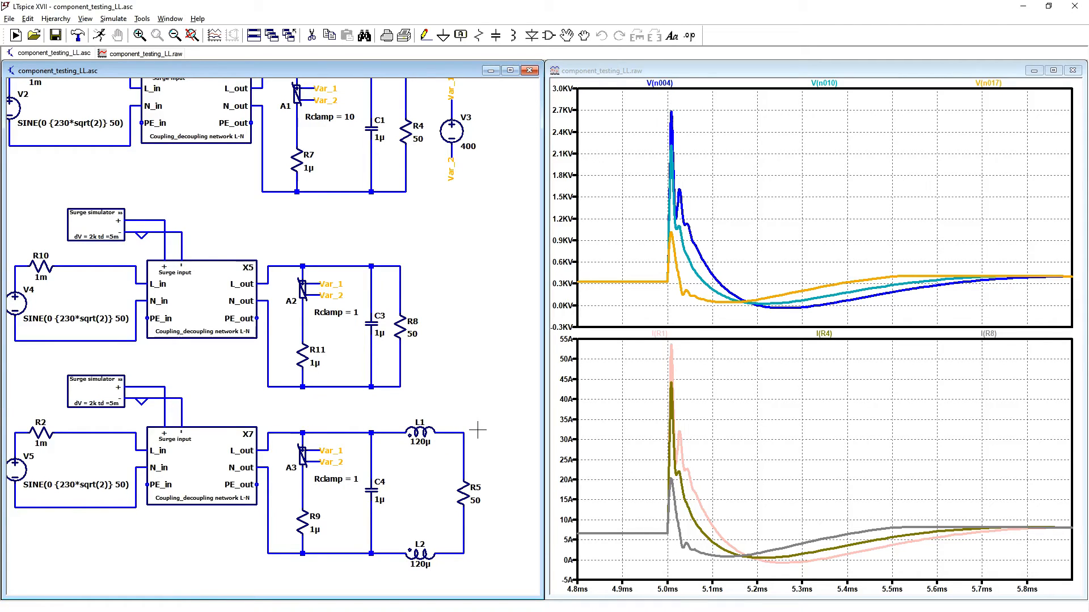
pyautogui.click(465, 432)
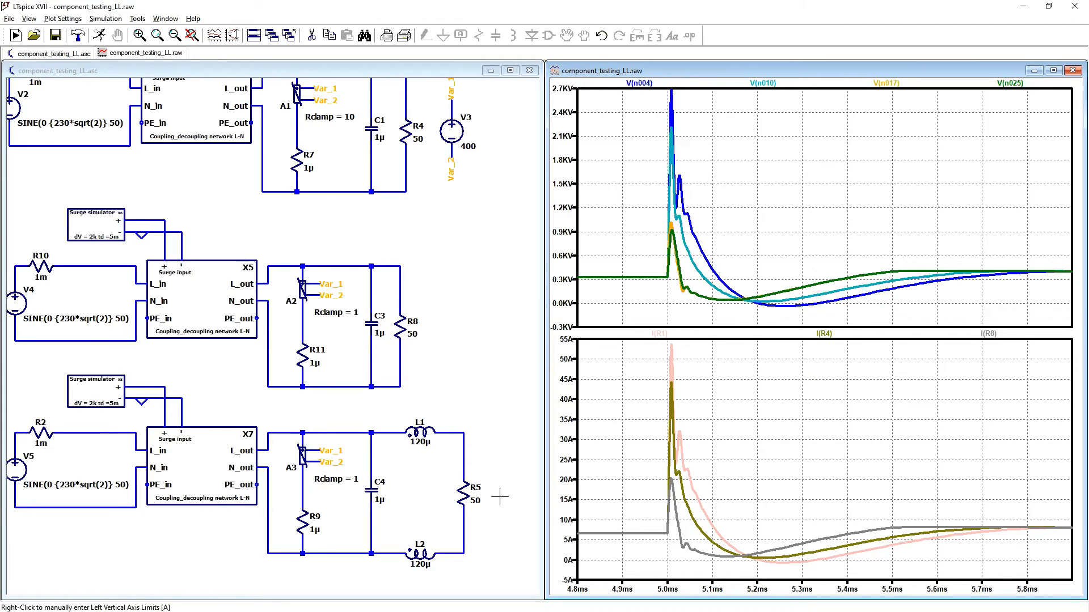
pyautogui.click(460, 492)
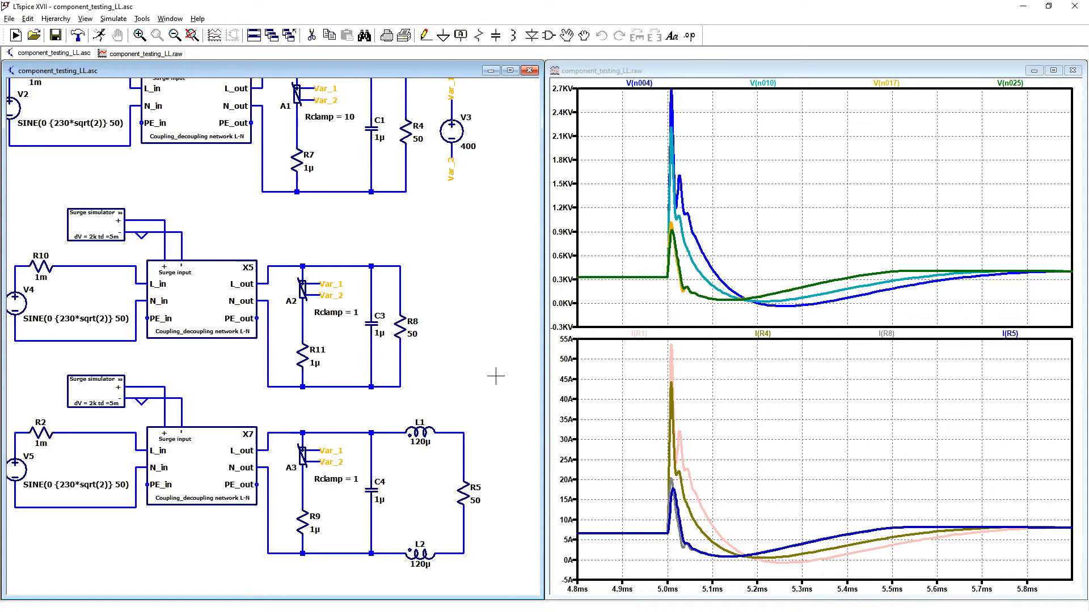
# Step: Delete all current and voltage traces from both plot panes of component_testing_LL
pyautogui.click(698, 202)
pyautogui.press('F5')
pyautogui.click(641, 336)
pyautogui.click(661, 335)
pyautogui.click(704, 336)
pyautogui.click(835, 333)
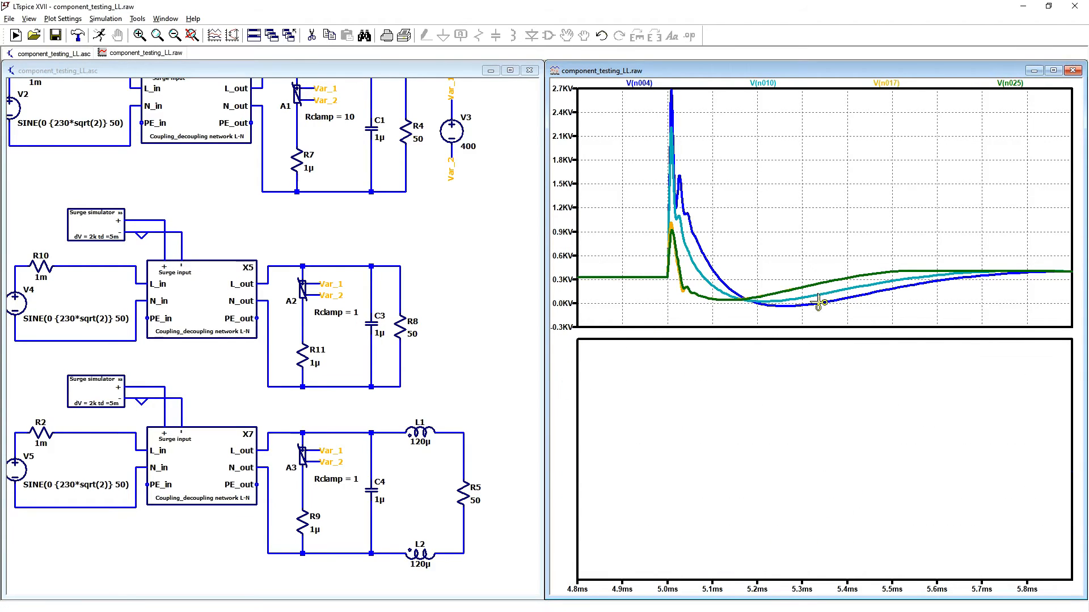
pyautogui.click(639, 84)
pyautogui.click(663, 85)
pyautogui.click(699, 83)
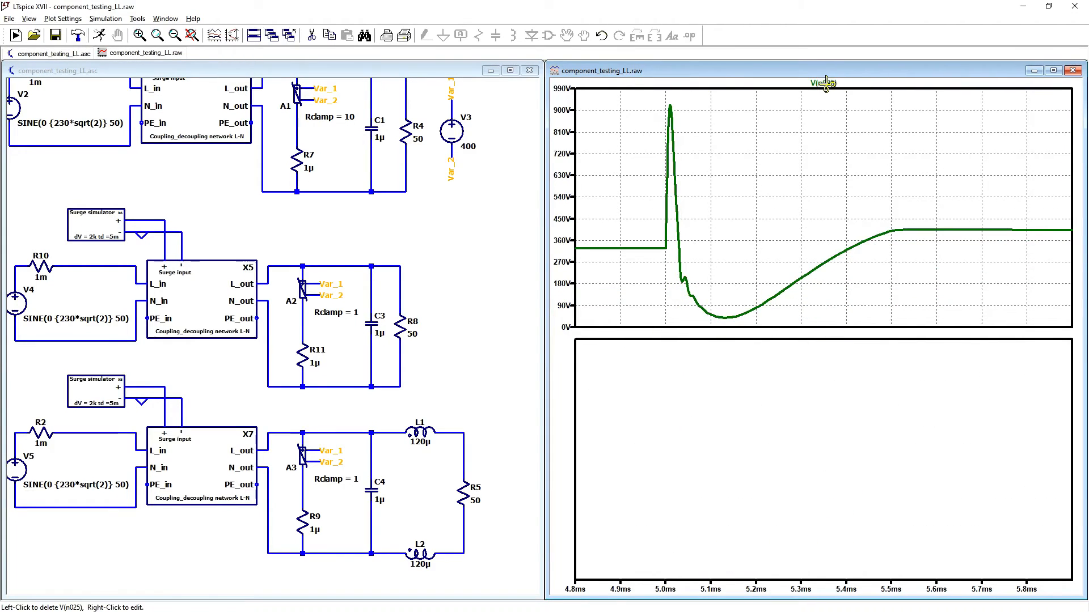
pyautogui.click(832, 84)
pyautogui.click(511, 365)
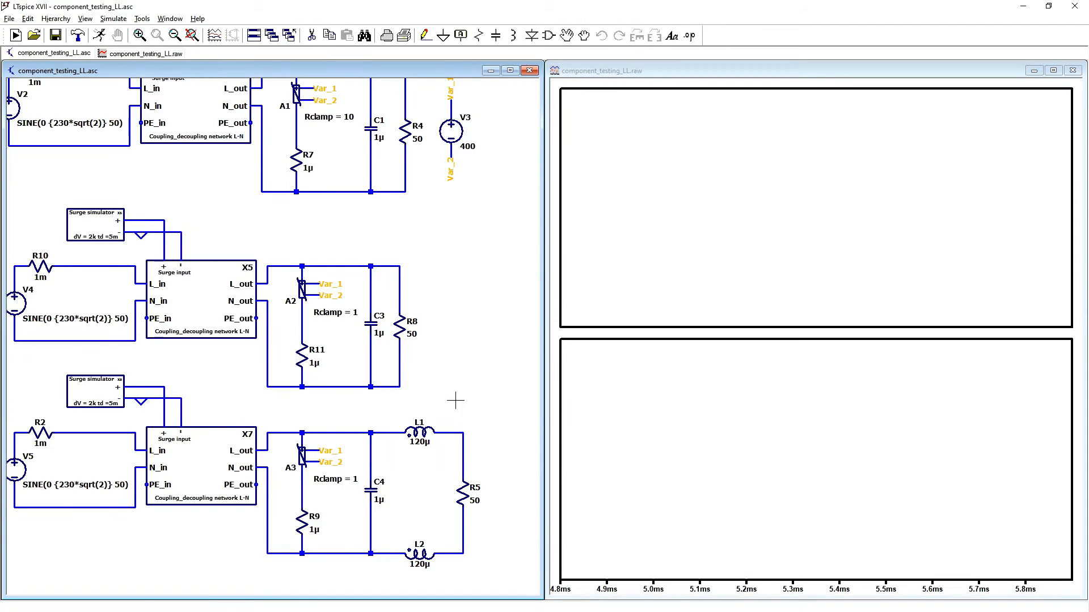
# Step: Plot the currents through R9 and C4 in the upper pane and those through L1 and L2 in the lower pane
pyautogui.click(306, 517)
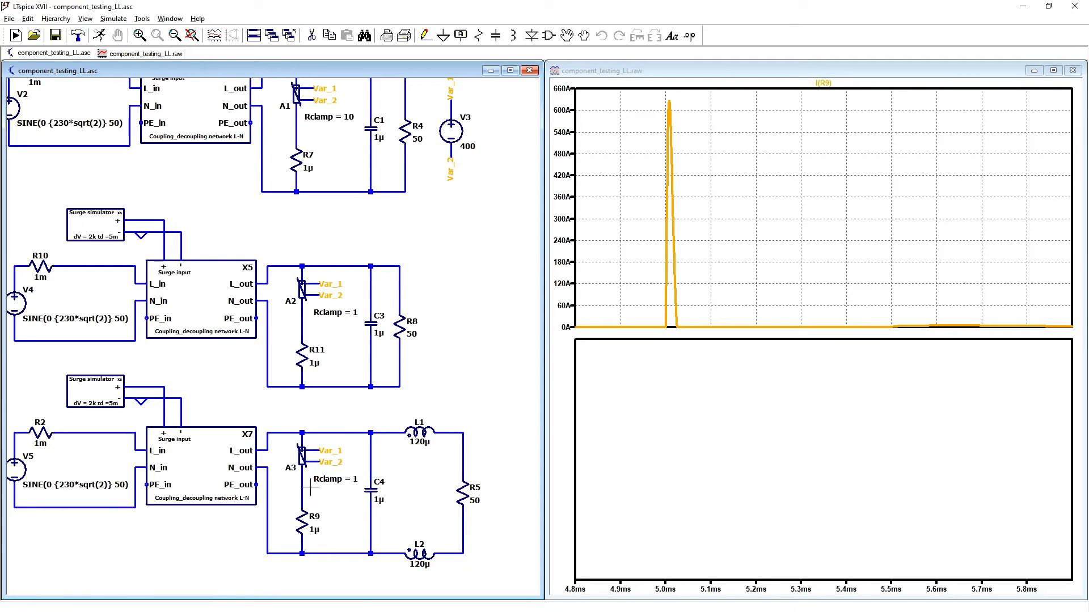
pyautogui.click(374, 489)
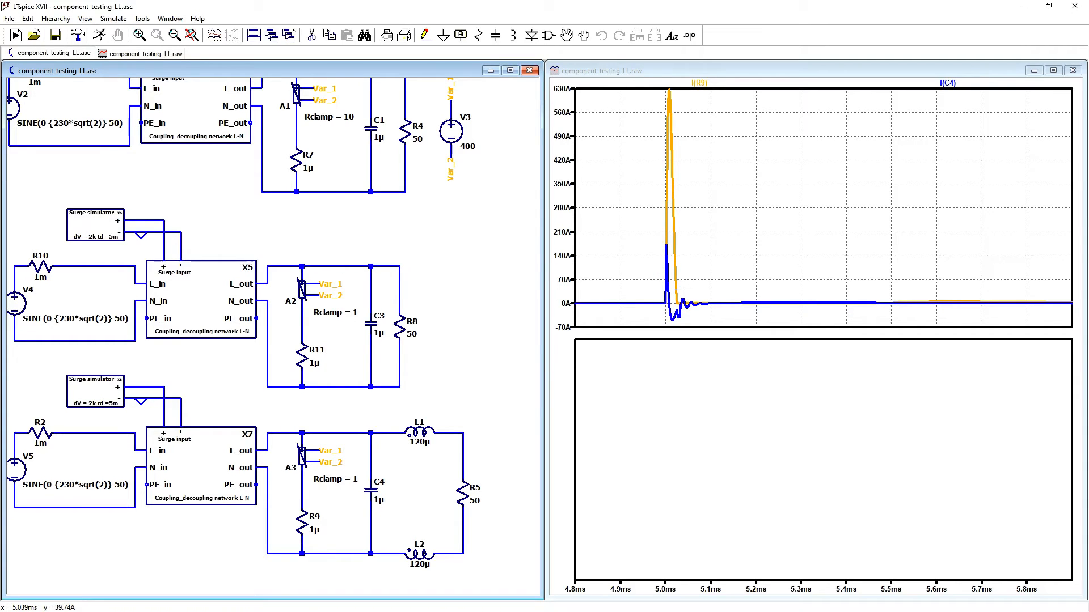
pyautogui.click(420, 433)
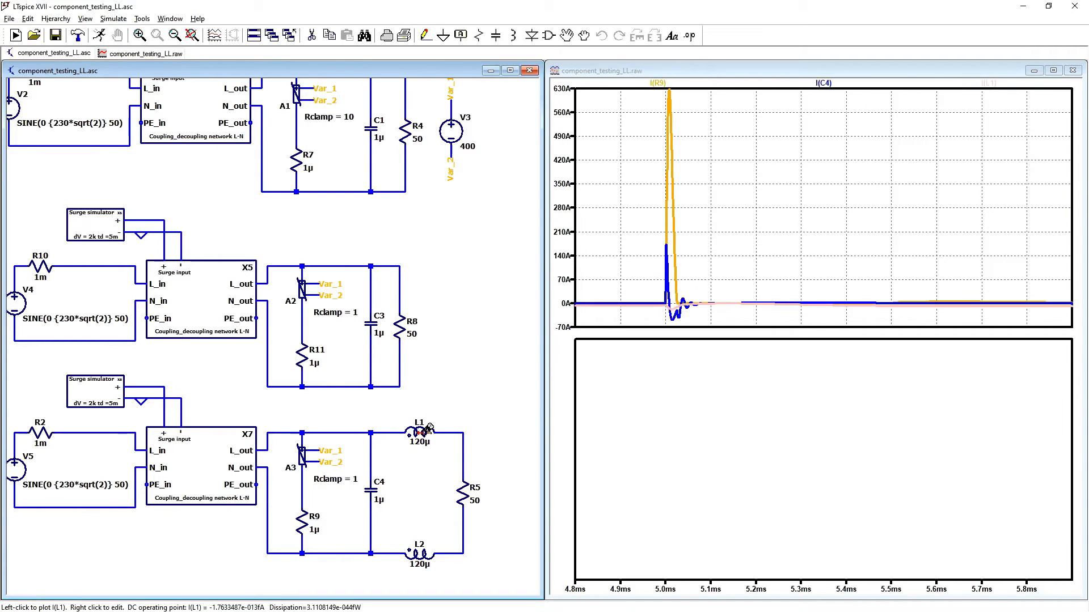
pyautogui.click(427, 552)
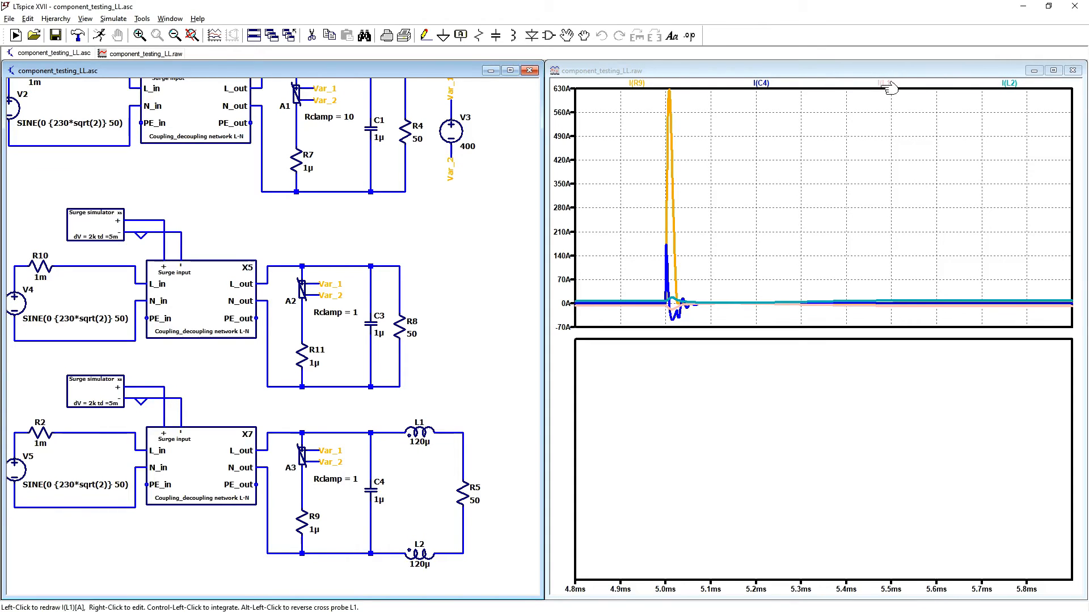
pyautogui.moveTo(885, 83); pyautogui.dragTo(714, 558)
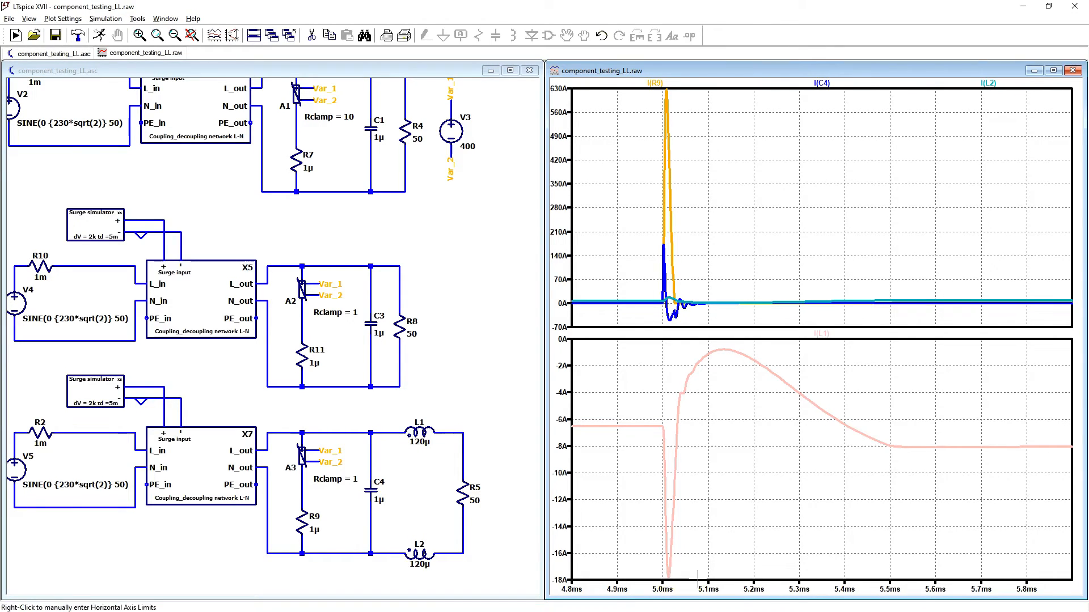
pyautogui.moveTo(989, 83); pyautogui.dragTo(755, 493)
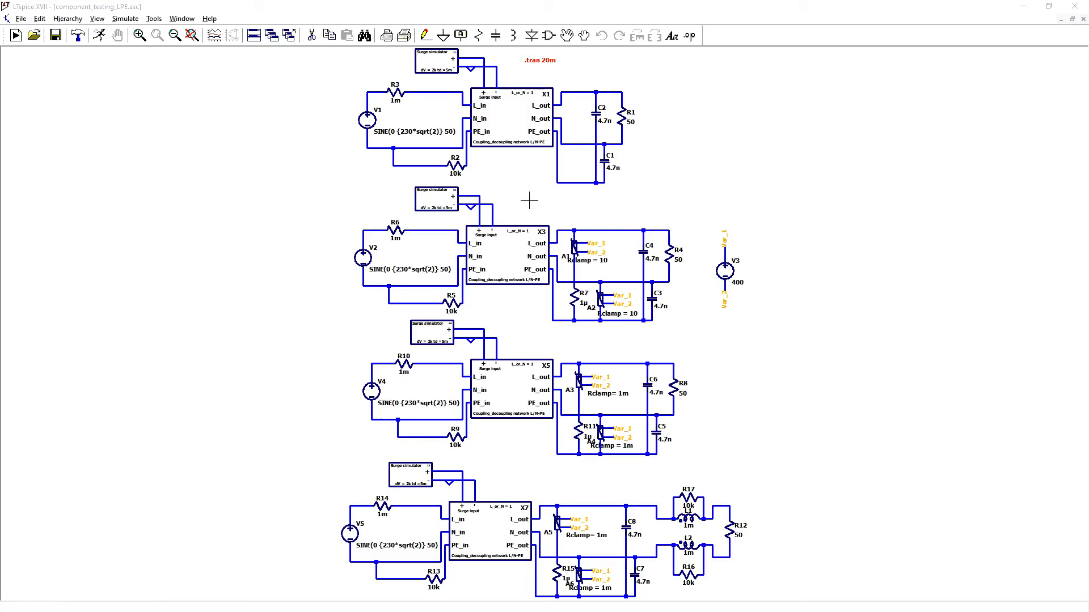
# Step: Run the transient simulation of component_testing_LPE and plot the differential voltage across R1
pyautogui.click(100, 35)
pyautogui.click(885, 118)
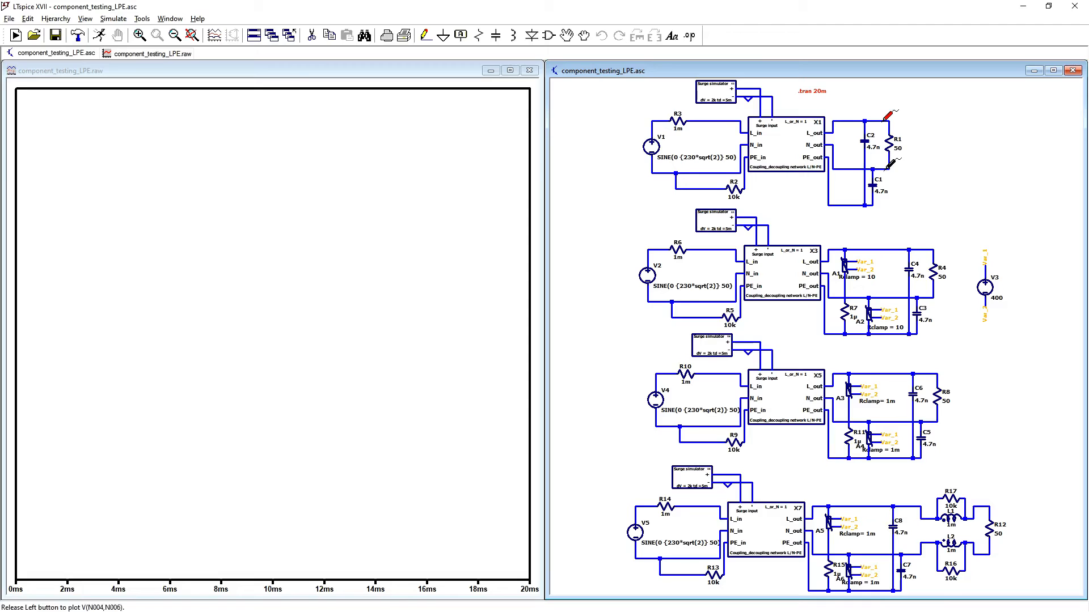
pyautogui.moveTo(883, 120); pyautogui.dragTo(884, 169)
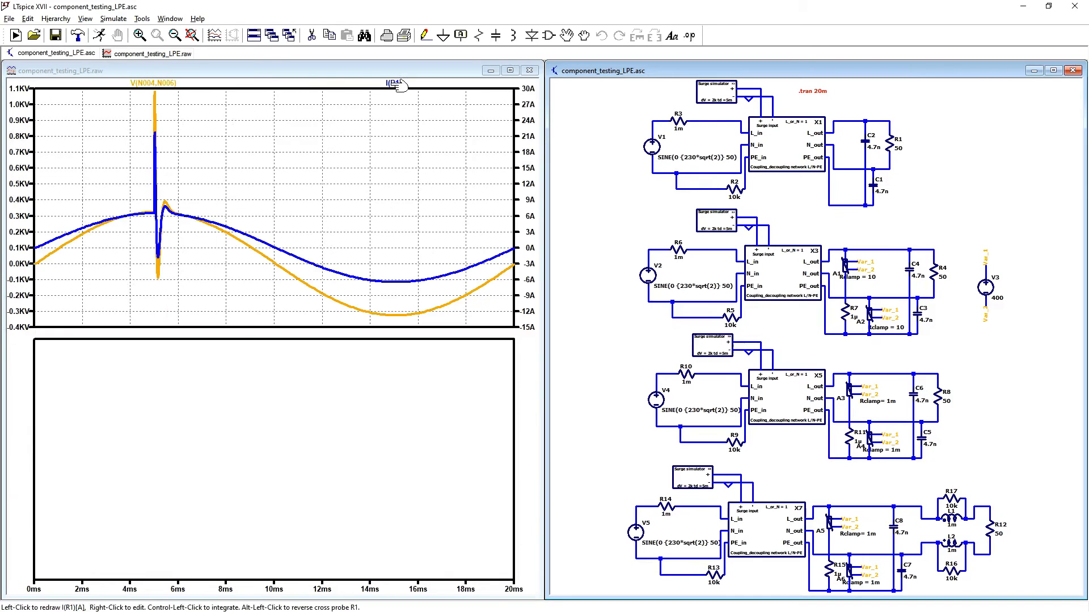
# Step: Plot the currents through R1, C2 and C1 together in a separate pane below the R1 voltage
pyautogui.moveTo(395, 84); pyautogui.dragTo(351, 548)
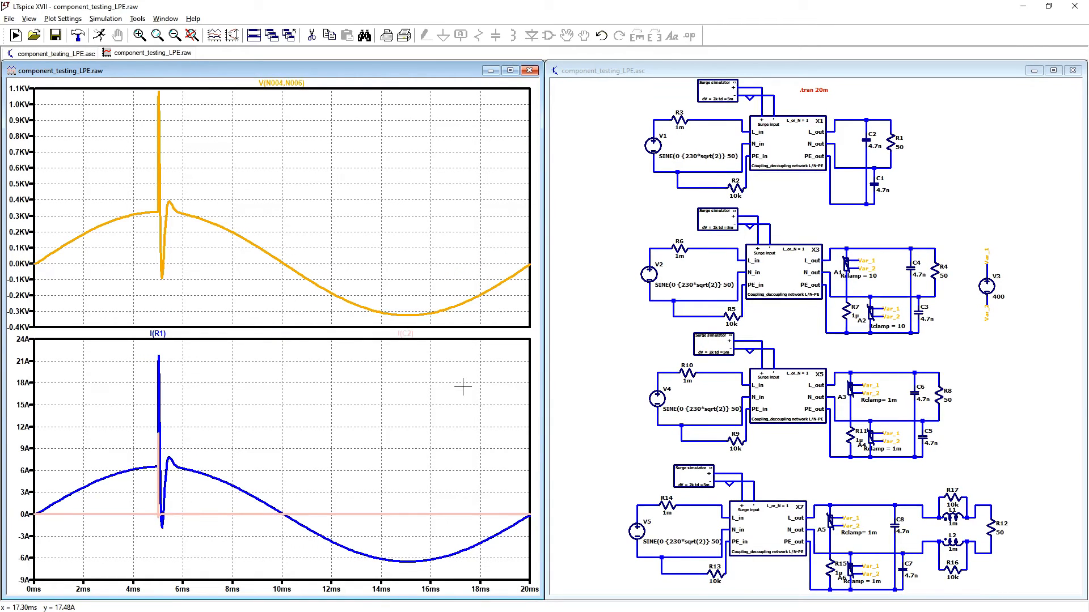
pyautogui.click(938, 193)
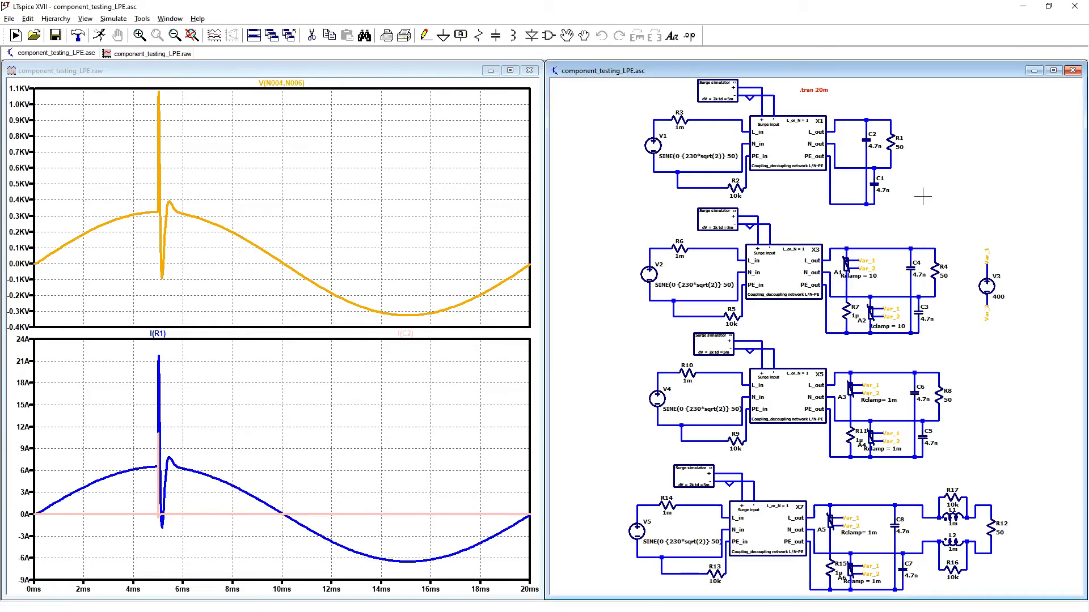
pyautogui.click(876, 182)
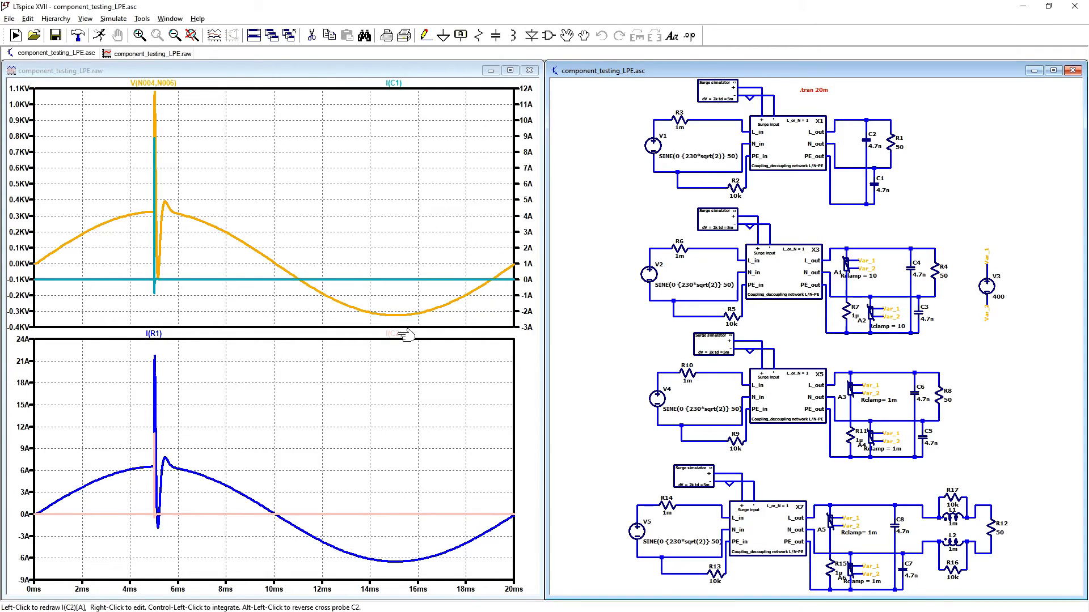
pyautogui.moveTo(392, 84)
pyautogui.mouseDown()
pyautogui.moveTo(340, 437)
pyautogui.moveTo(170, 454)
pyautogui.mouseUp()
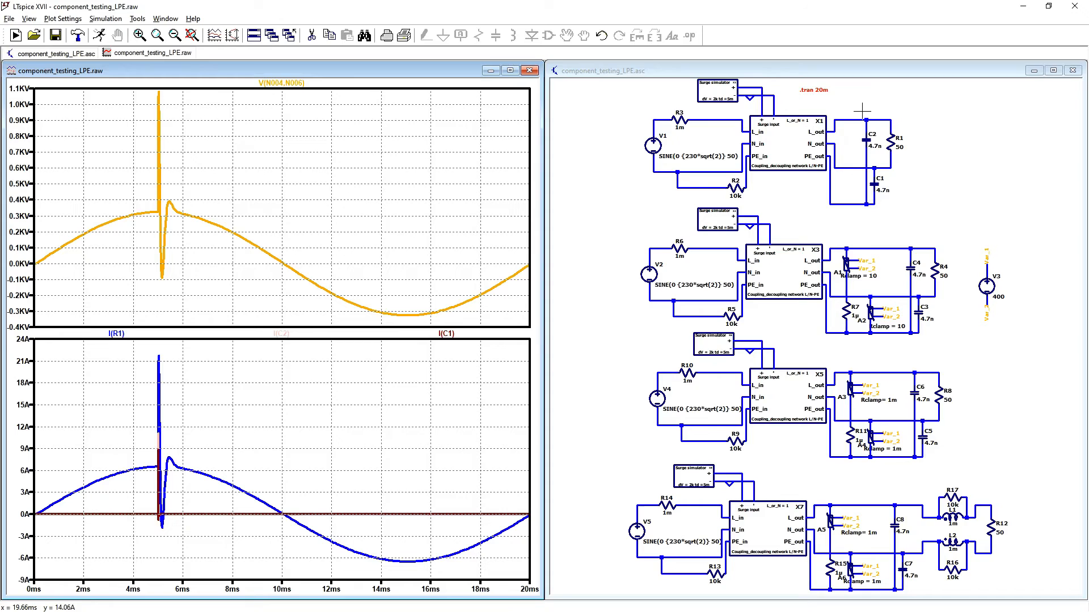
# Step: Delete the C2 and C1 current traces from the lower pane
pyautogui.press('F5')
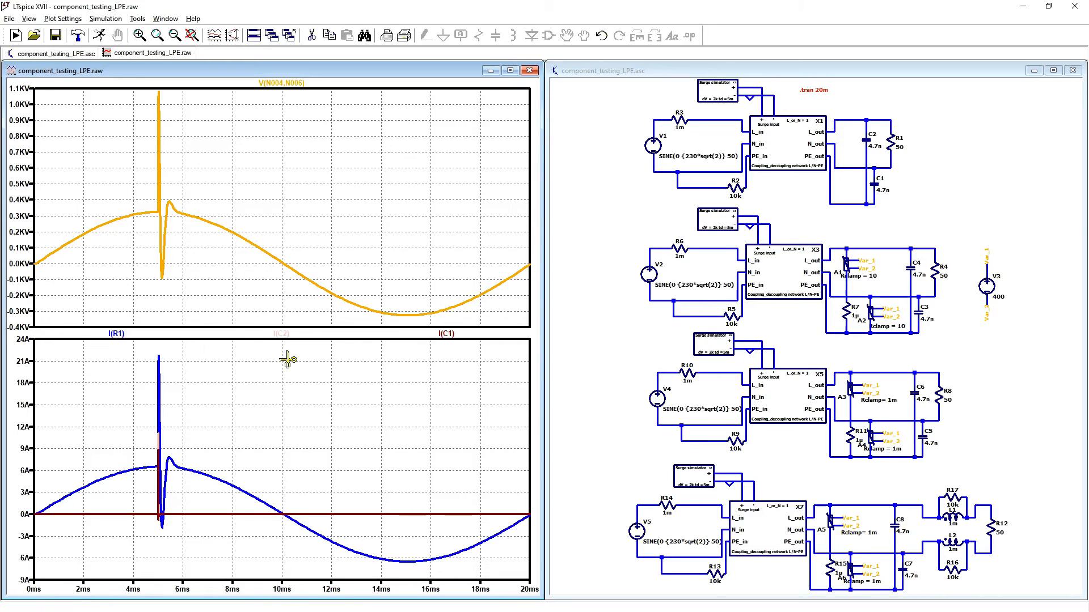
pyautogui.click(282, 334)
pyautogui.click(434, 333)
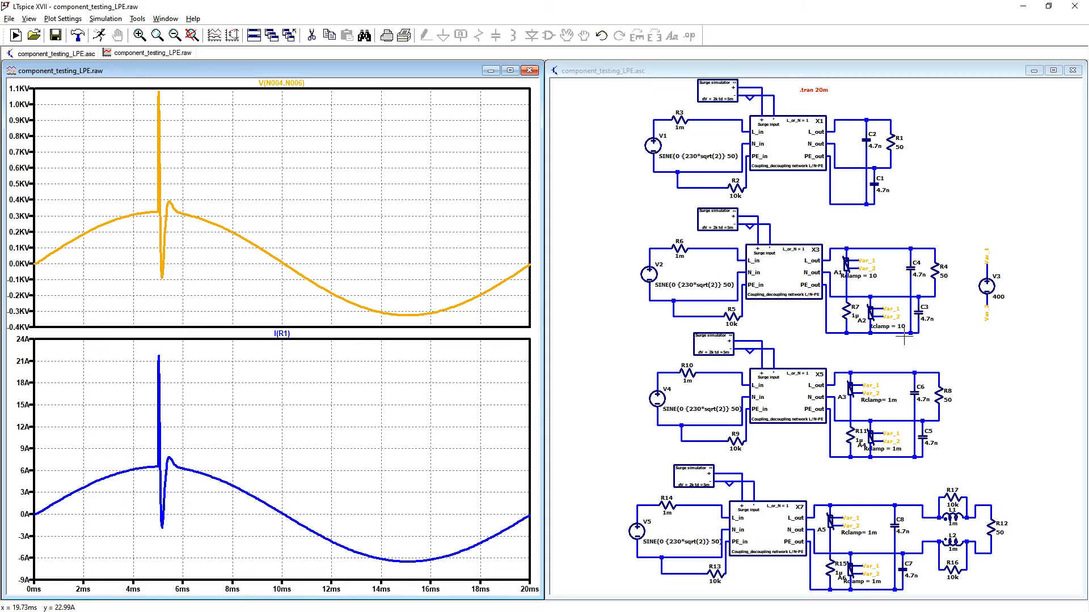
# Step: Add the differential voltage across R4 to the upper pane and its current to the lower pane, covering the surge around 5 ms
pyautogui.click(925, 240)
pyautogui.moveTo(936, 246); pyautogui.dragTo(936, 291)
pyautogui.moveTo(390, 334); pyautogui.dragTo(168, 142)
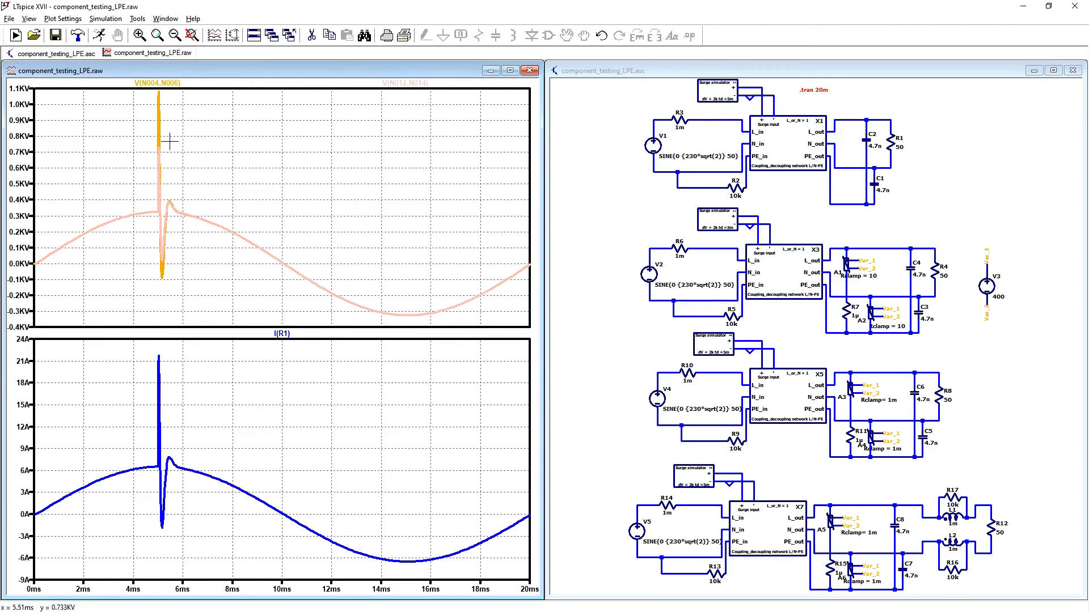
pyautogui.moveTo(133, 85); pyautogui.dragTo(230, 291)
pyautogui.moveTo(166, 106); pyautogui.dragTo(309, 339)
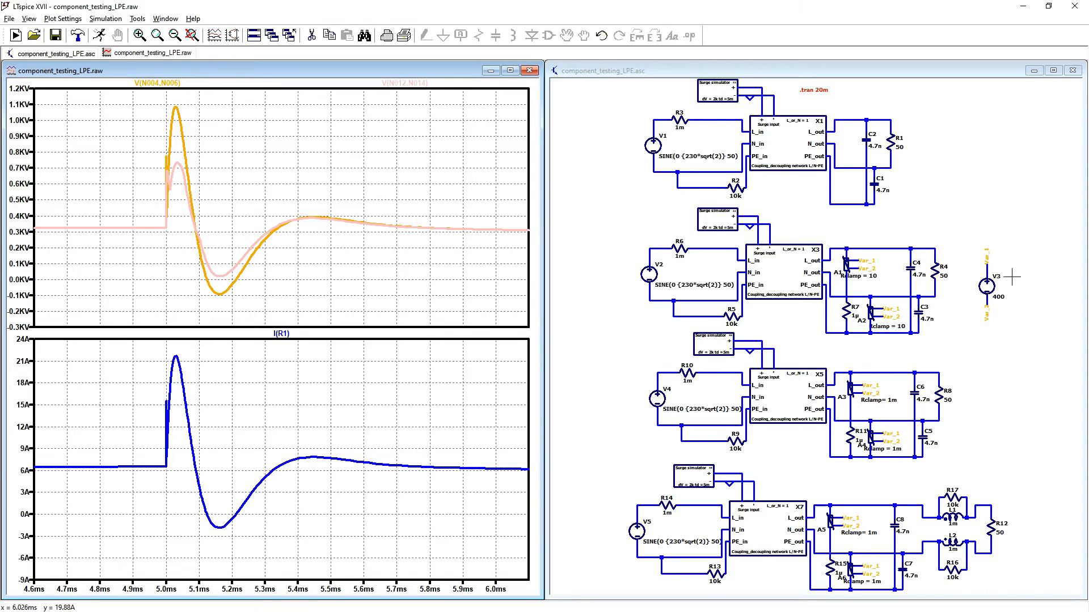
pyautogui.click(936, 271)
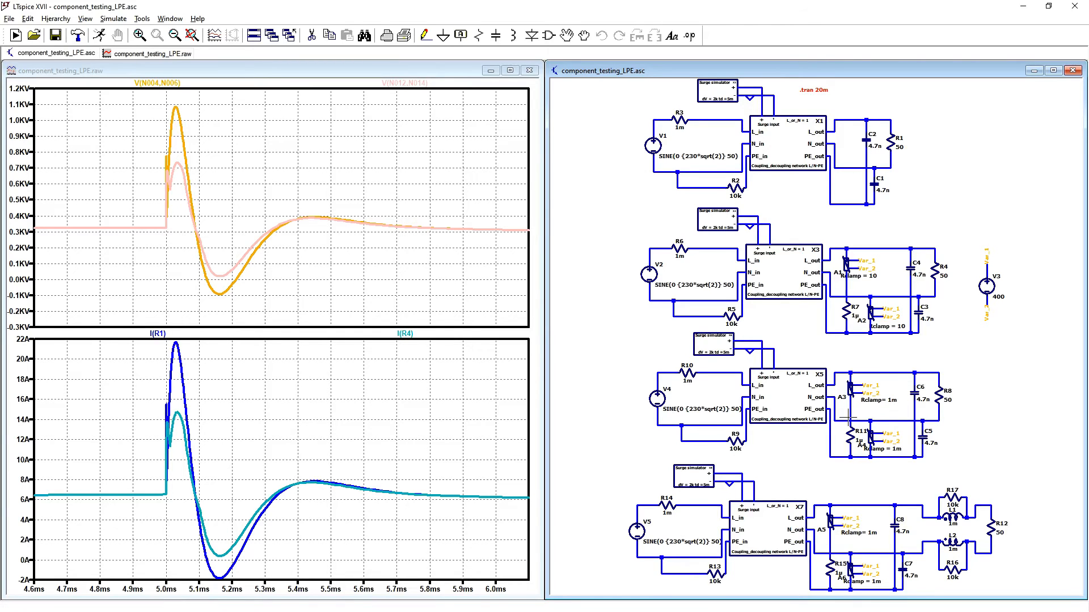
# Step: Add the differential voltages across R8 and R12 to the upper pane and the currents through both resistors to the lower pane
pyautogui.moveTo(858, 414); pyautogui.dragTo(858, 421)
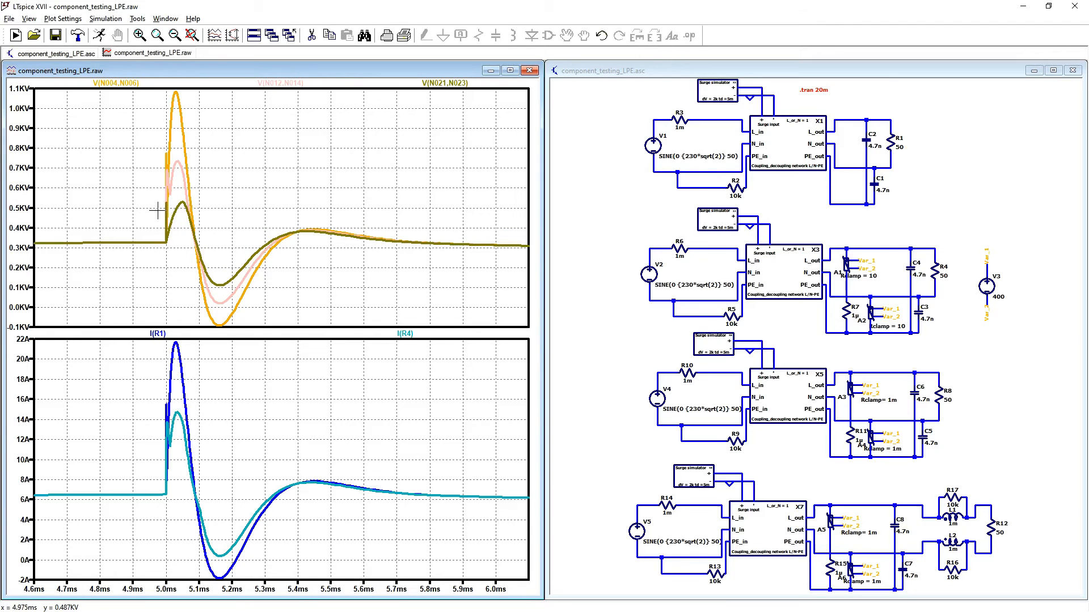
pyautogui.click(940, 397)
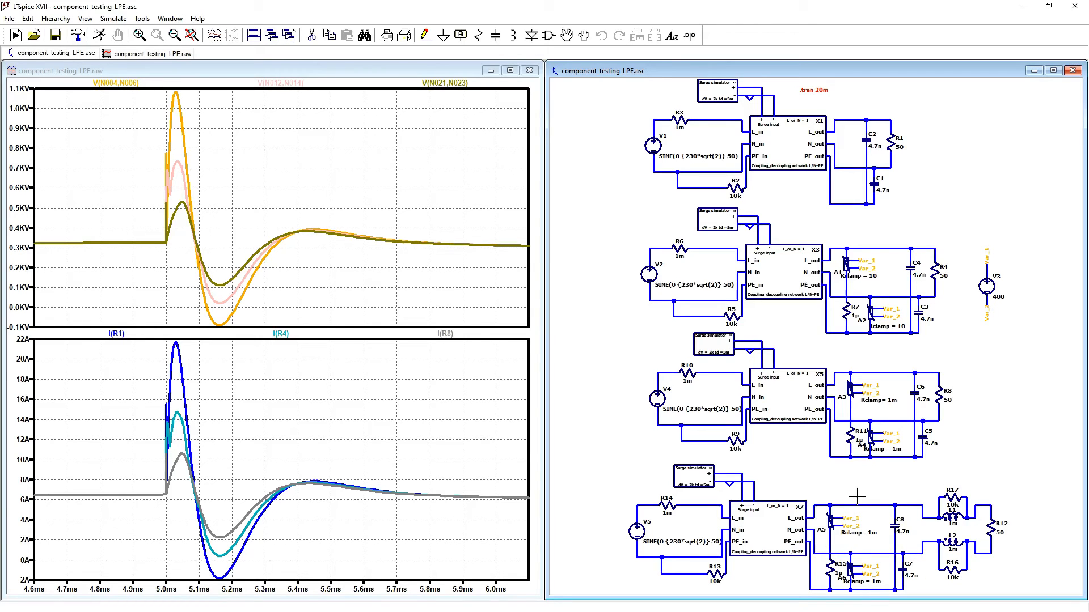
pyautogui.moveTo(989, 503); pyautogui.dragTo(988, 549)
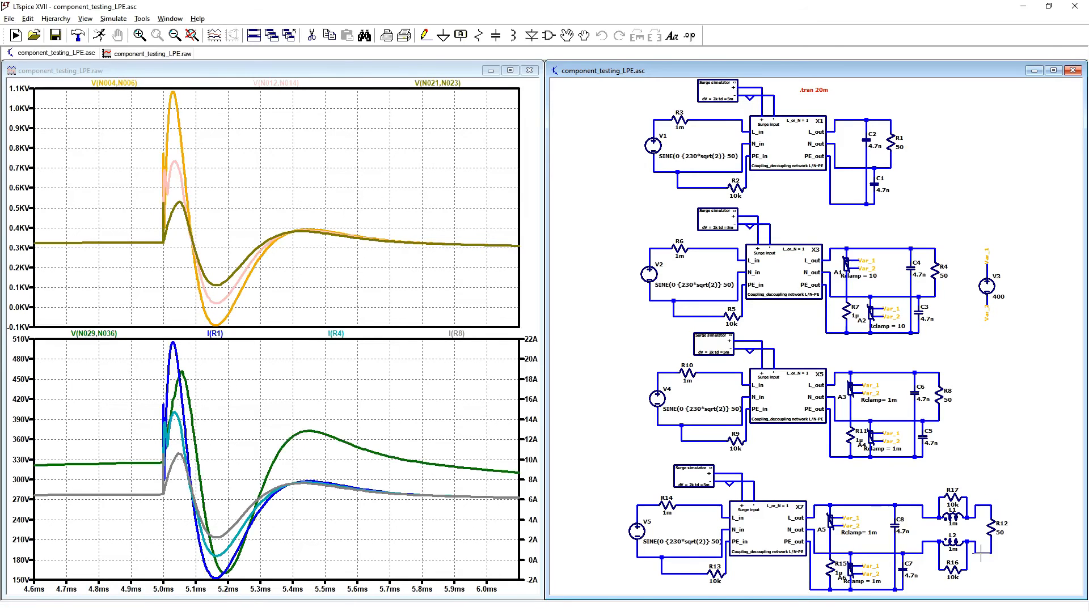
pyautogui.moveTo(91, 333); pyautogui.dragTo(205, 255)
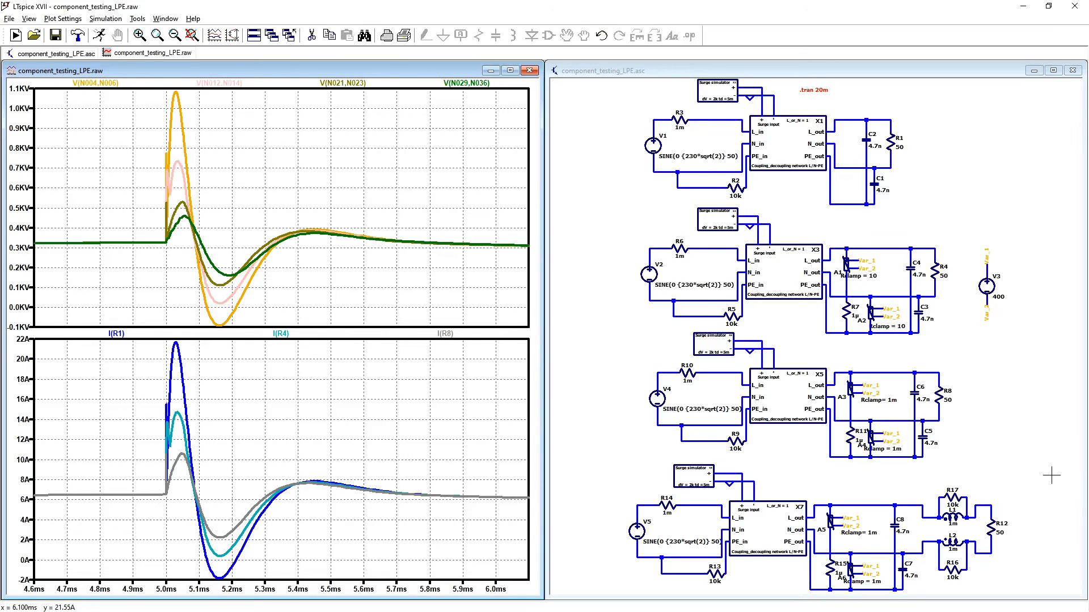
pyautogui.click(1051, 475)
pyautogui.click(993, 526)
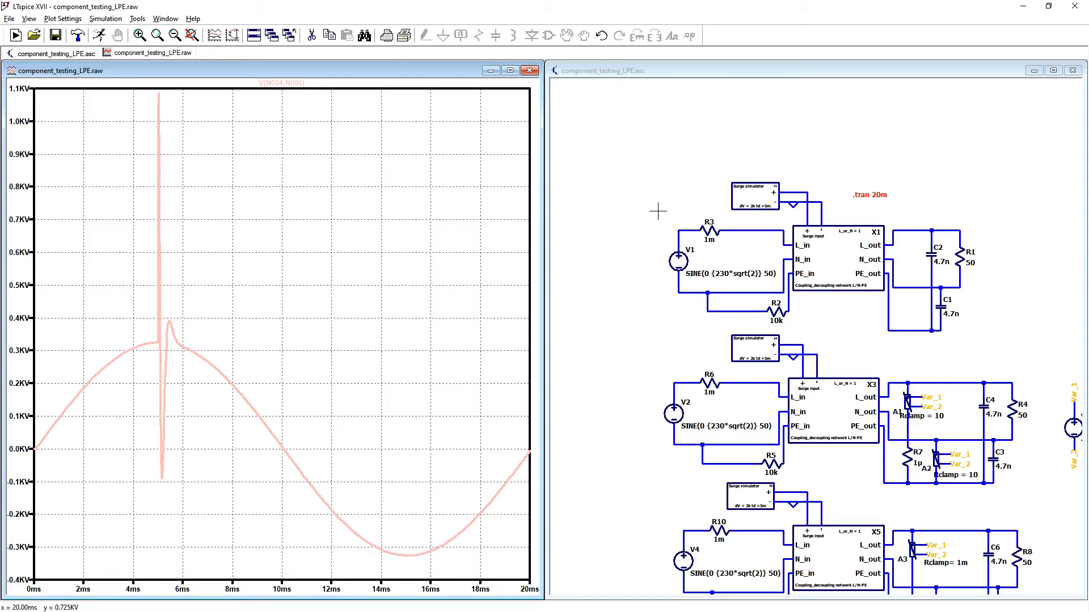
# Step: Set the delay td of surge simulator X2 to 10m and rerun the transient simulation
pyautogui.scroll(2, 784, 227)
pyautogui.scroll(2, 784, 227)
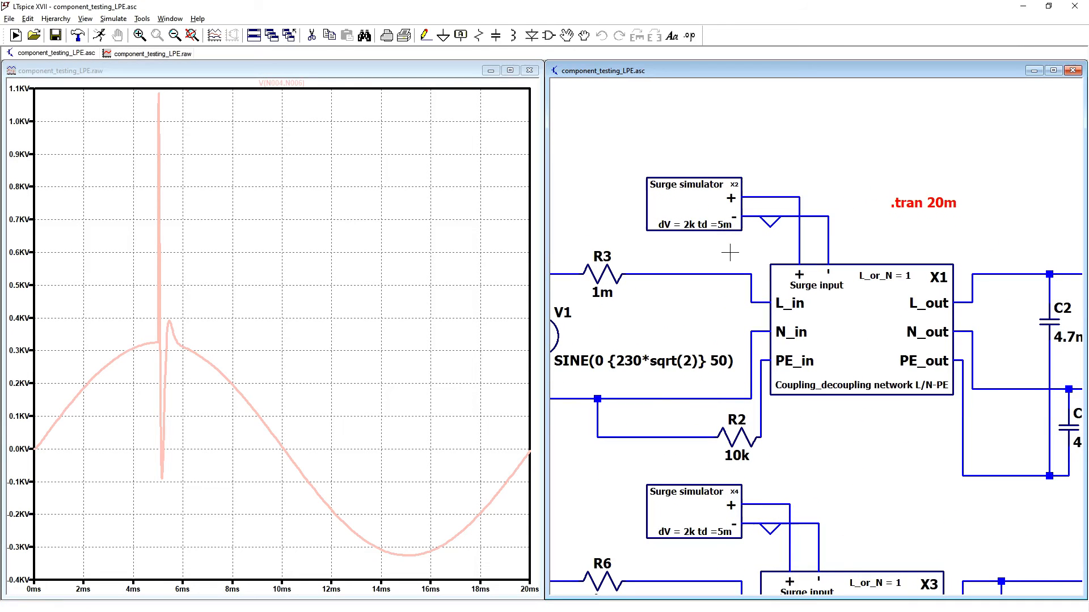
pyautogui.rightClick(719, 226)
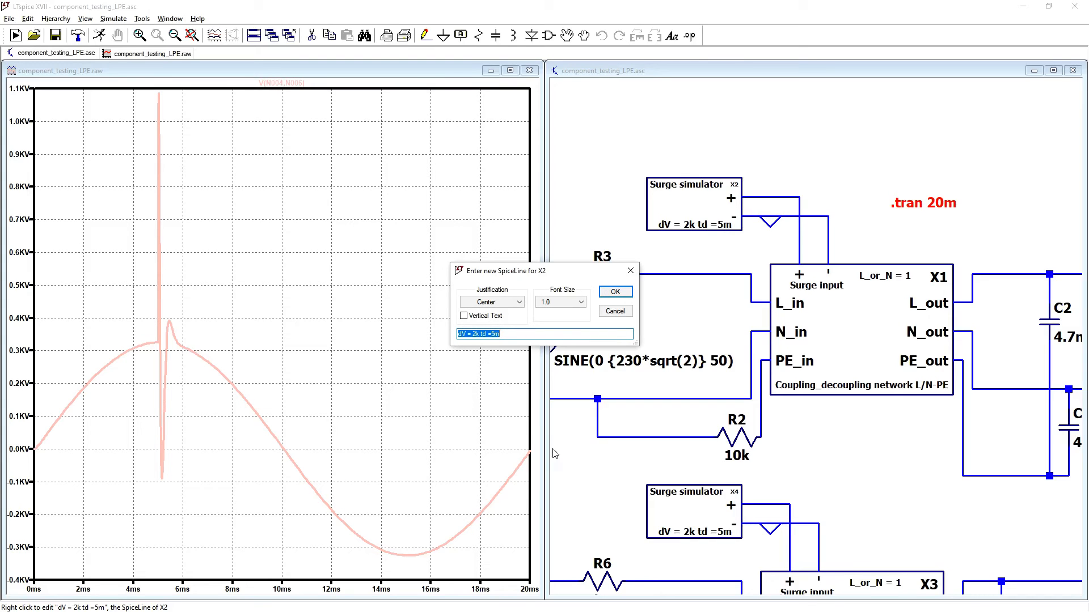
pyautogui.click(495, 335)
pyautogui.write('10')
pyautogui.press('Return')
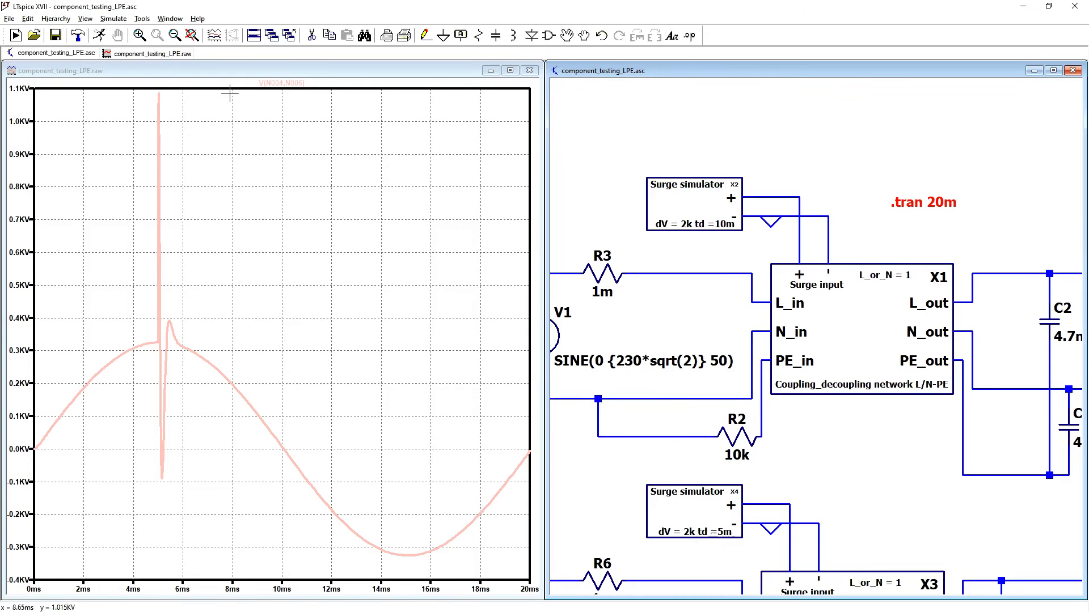
pyautogui.click(100, 35)
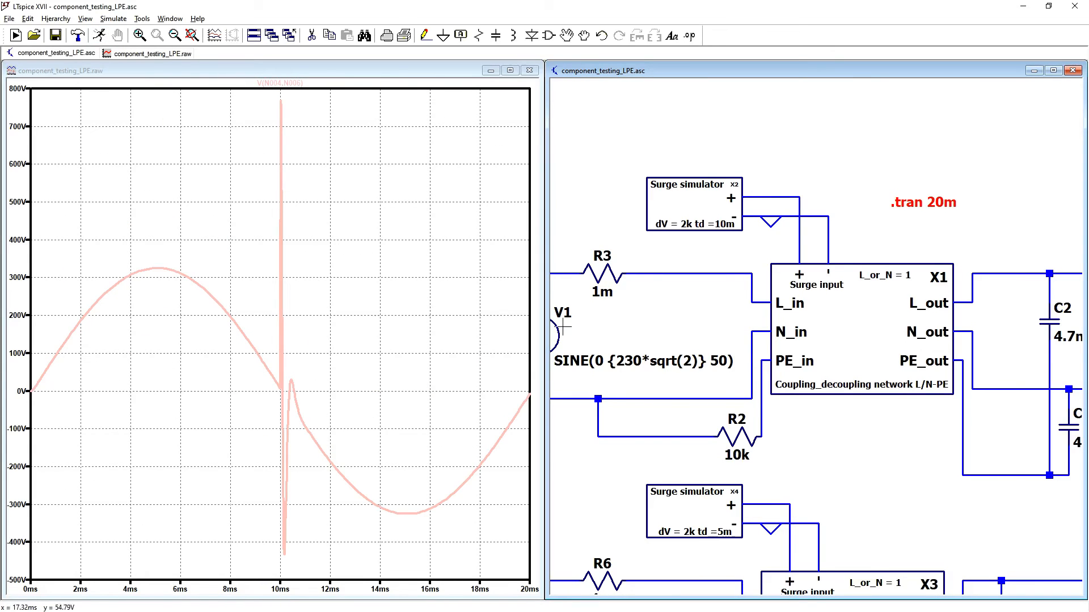
# Step: Change surge simulator X2's delay td to 15m and rerun the simulation
pyautogui.rightClick(712, 227)
pyautogui.click(556, 333)
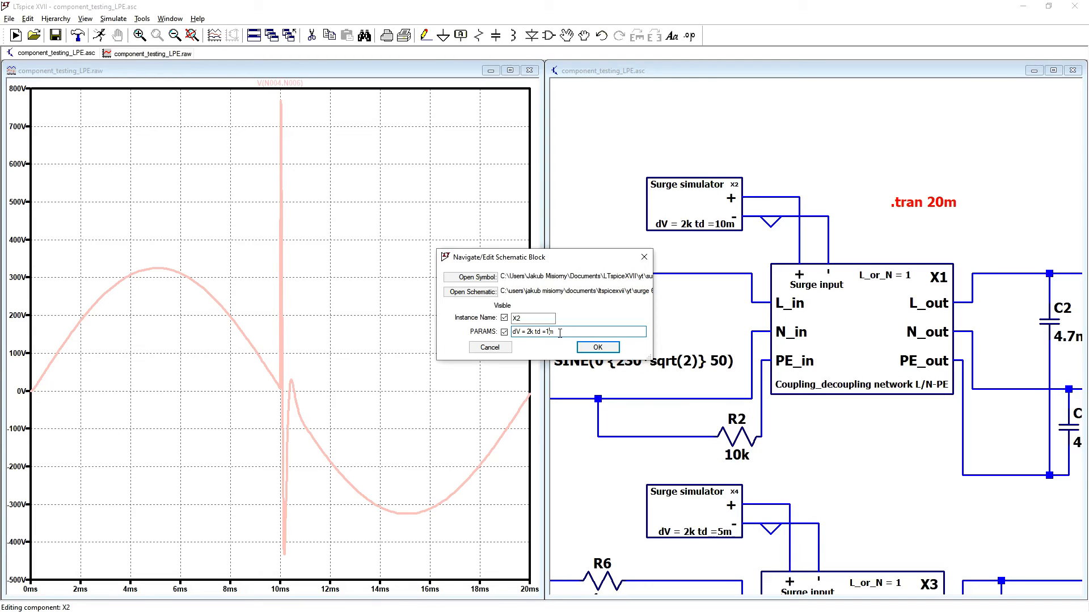
pyautogui.press('Return')
pyautogui.click(99, 35)
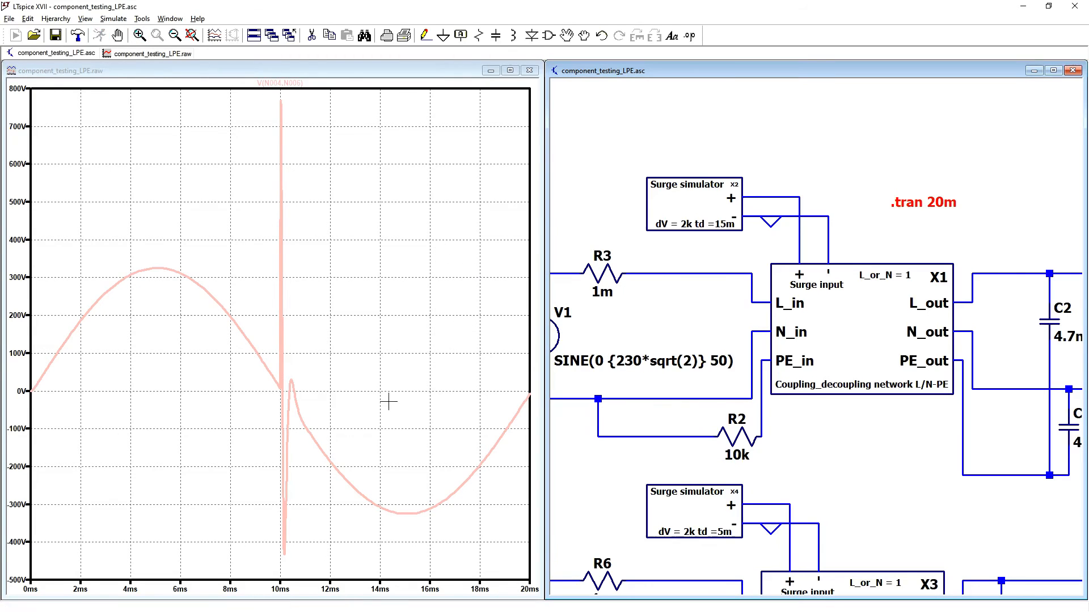
# Step: Set the delay td of surge simulator X2 to 20m
pyautogui.rightClick(732, 227)
pyautogui.click(504, 334)
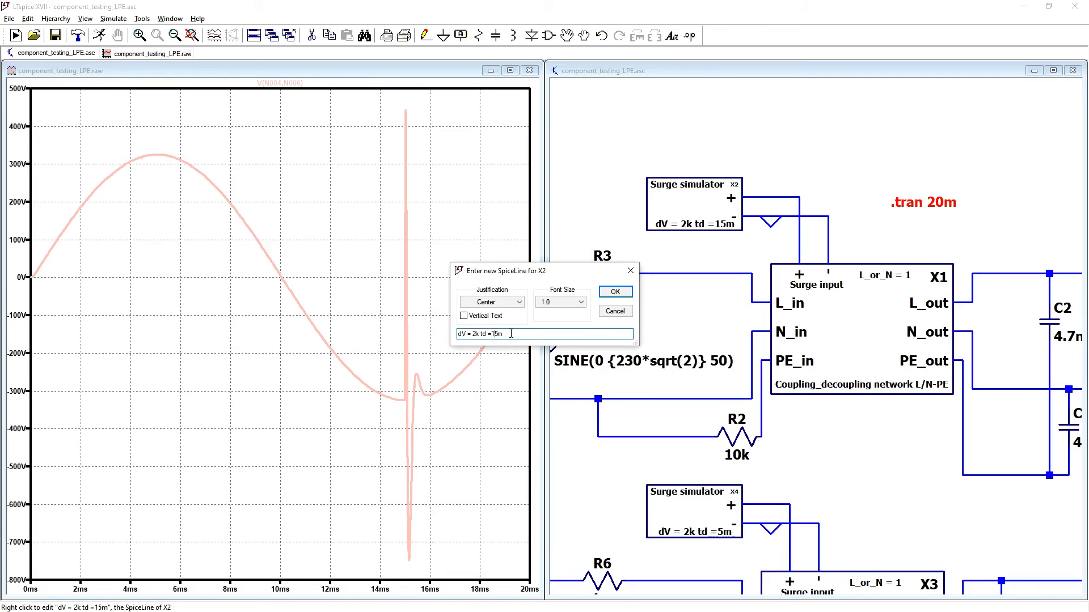
pyautogui.press('BackSpace')
pyautogui.press('BackSpace')
pyautogui.write('20')
pyautogui.press('Return')
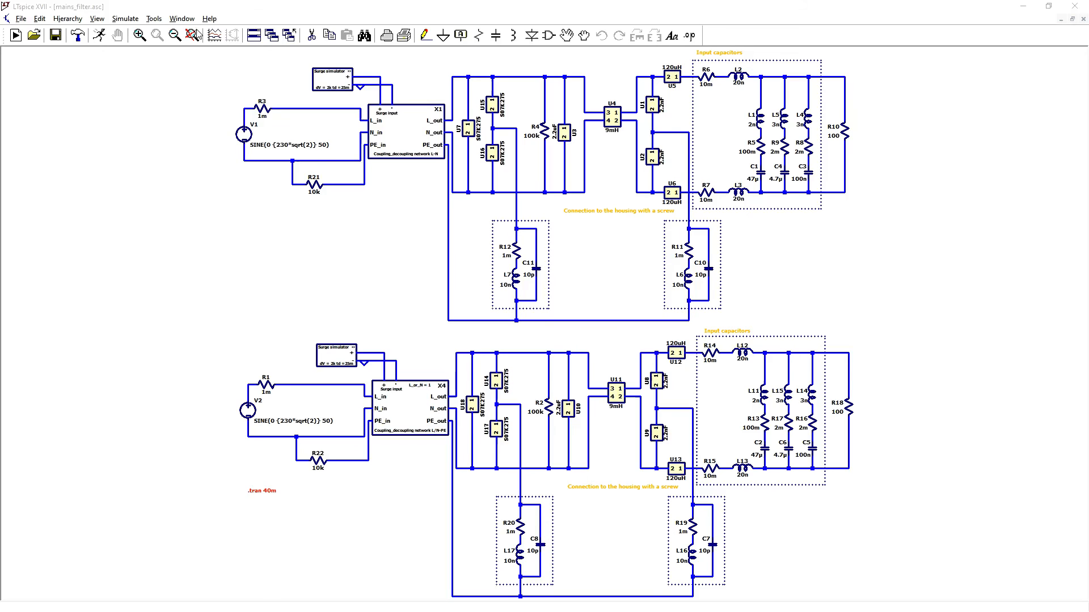
# Step: Simulate the mains filter circuits and attach the cursor in turn to V(N024,N006), V(N050,N032), I(R10) and I(R18)
pyautogui.click(102, 36)
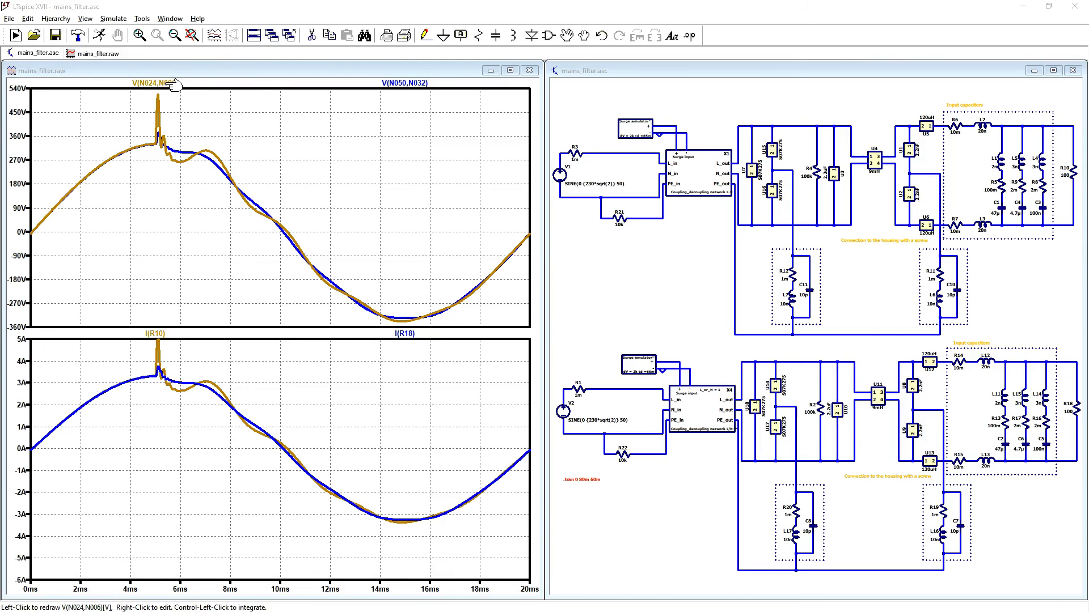
pyautogui.click(170, 83)
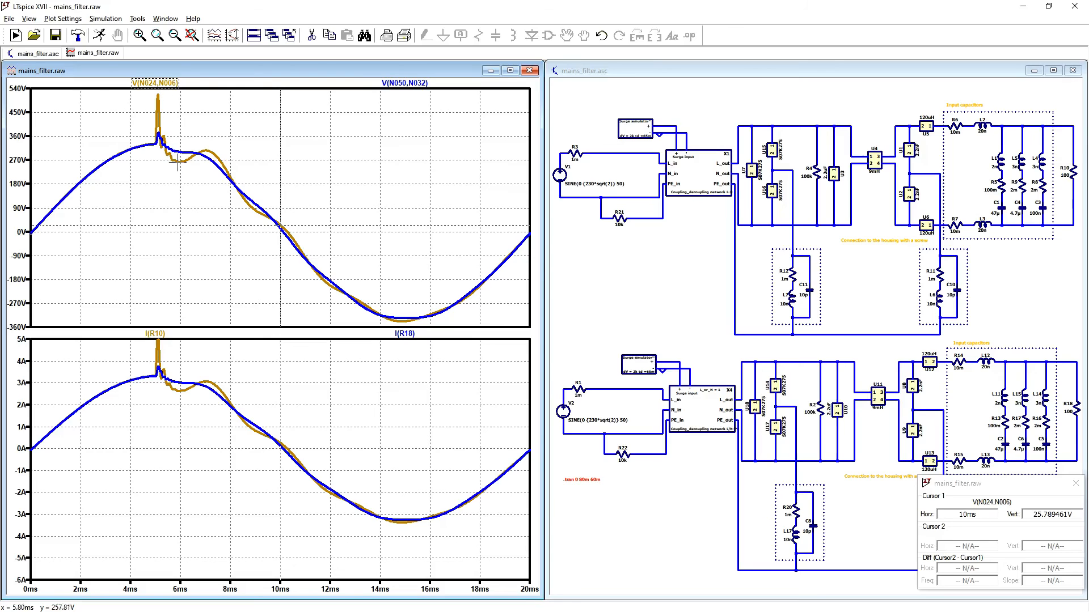
pyautogui.click(404, 83)
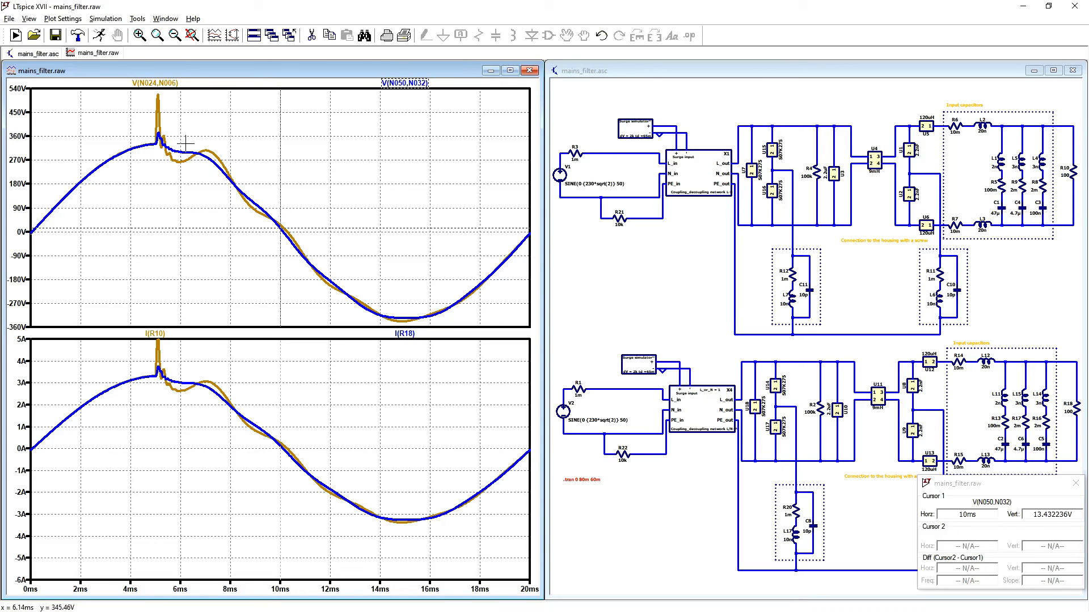
pyautogui.click(168, 334)
pyautogui.click(170, 335)
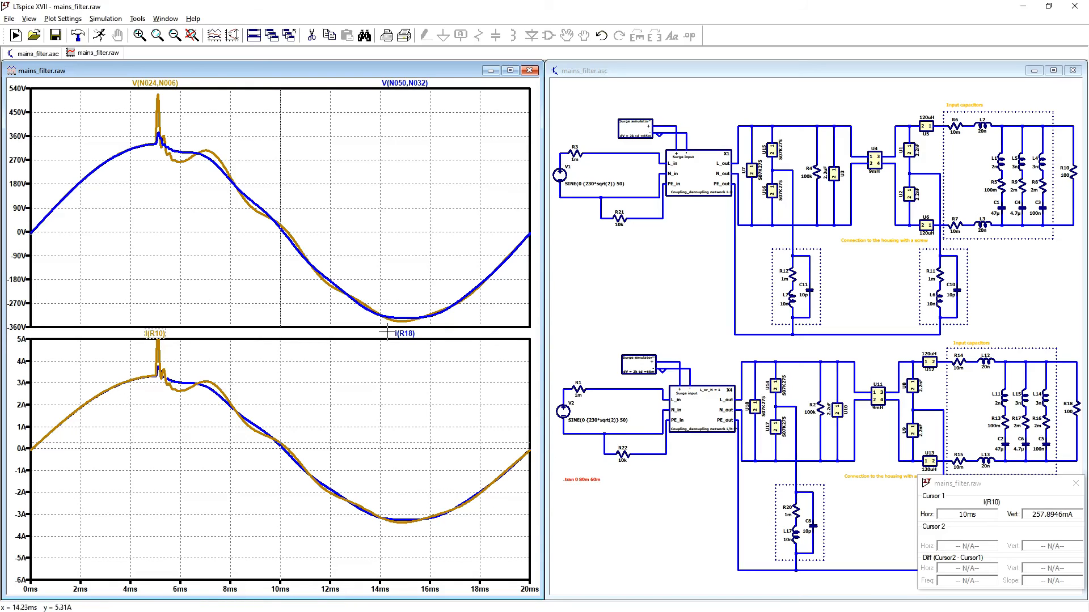
pyautogui.click(405, 334)
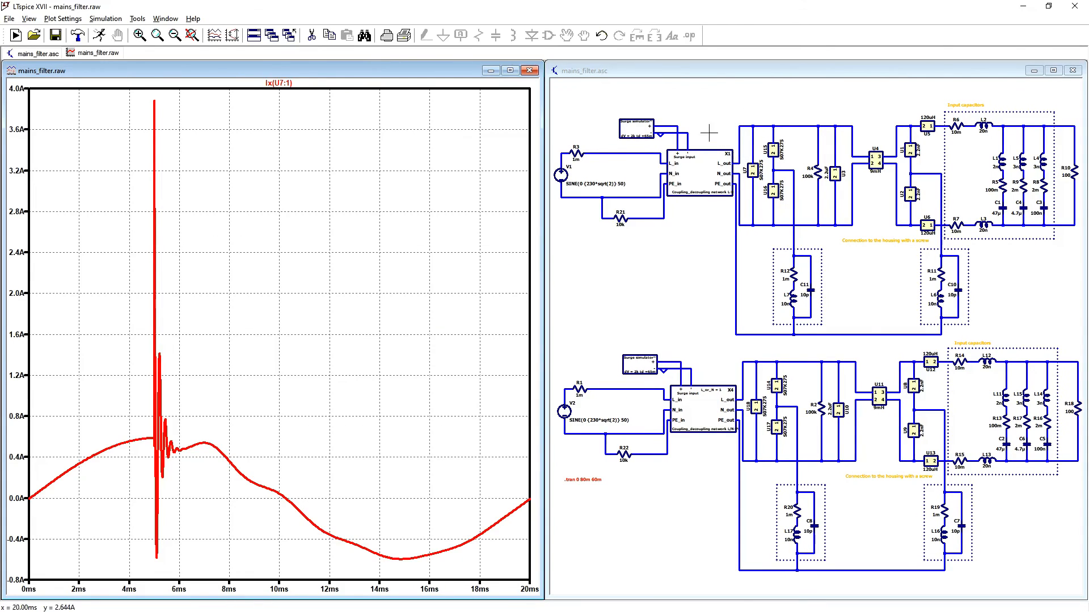
# Step: Plot the current through varistor U7 in the line-to-line surge circuit of the mains filter
pyautogui.click(708, 133)
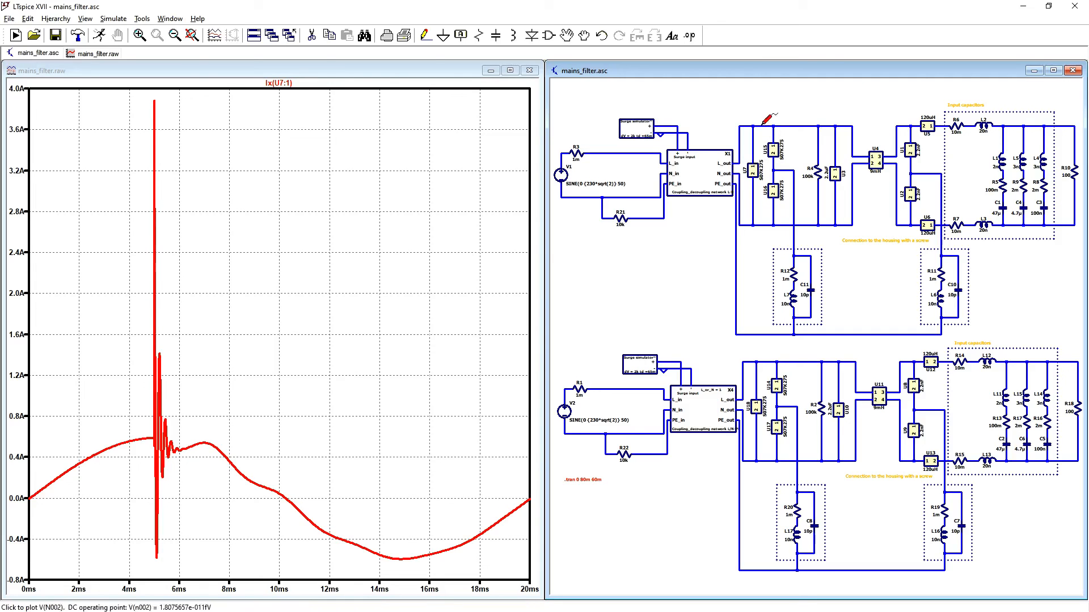
pyautogui.click(598, 258)
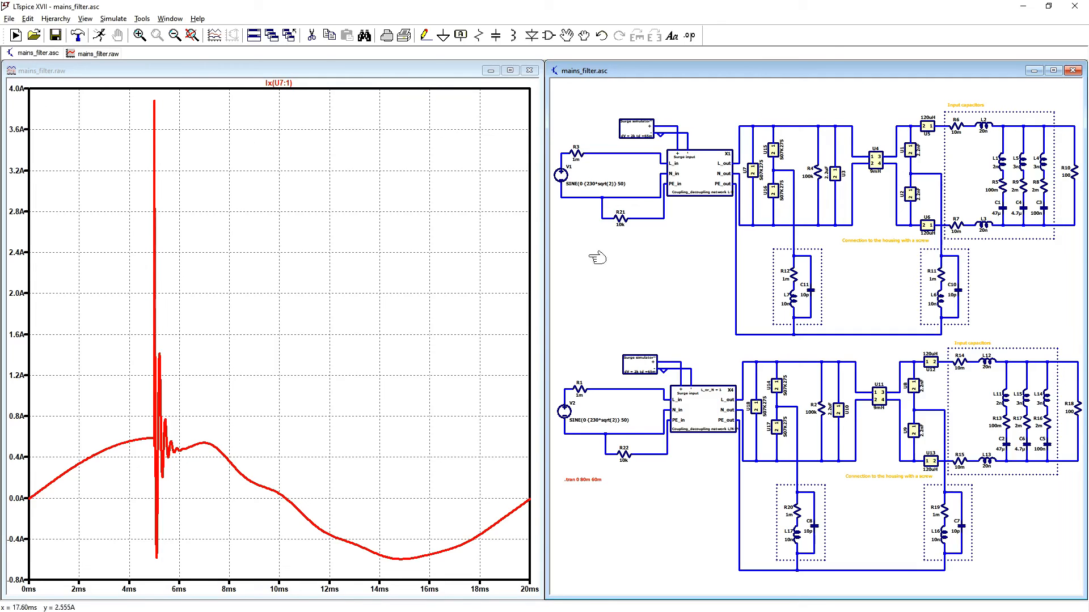
pyautogui.click(777, 139)
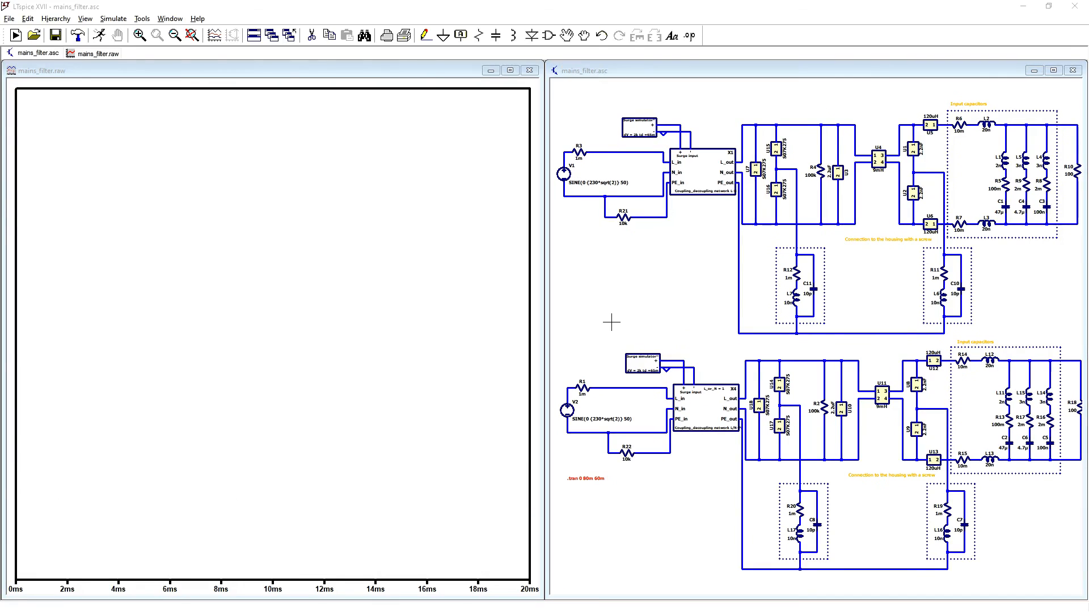
# Step: Plot the currents through housing-connection resistors R12 and R11 of the line-to-line circuit, one at a time
pyautogui.click(611, 322)
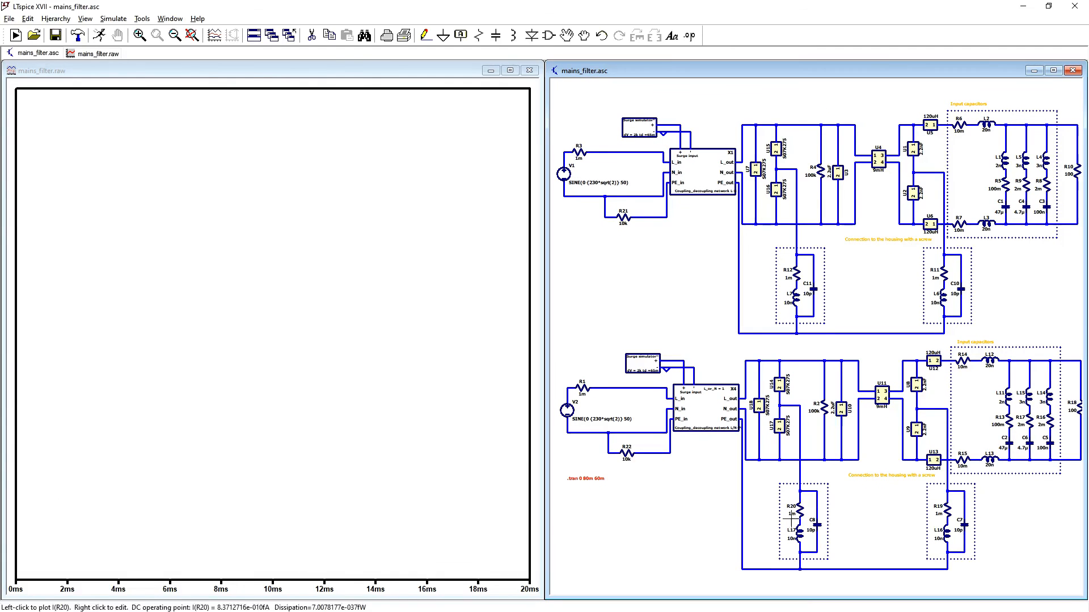
pyautogui.click(798, 271)
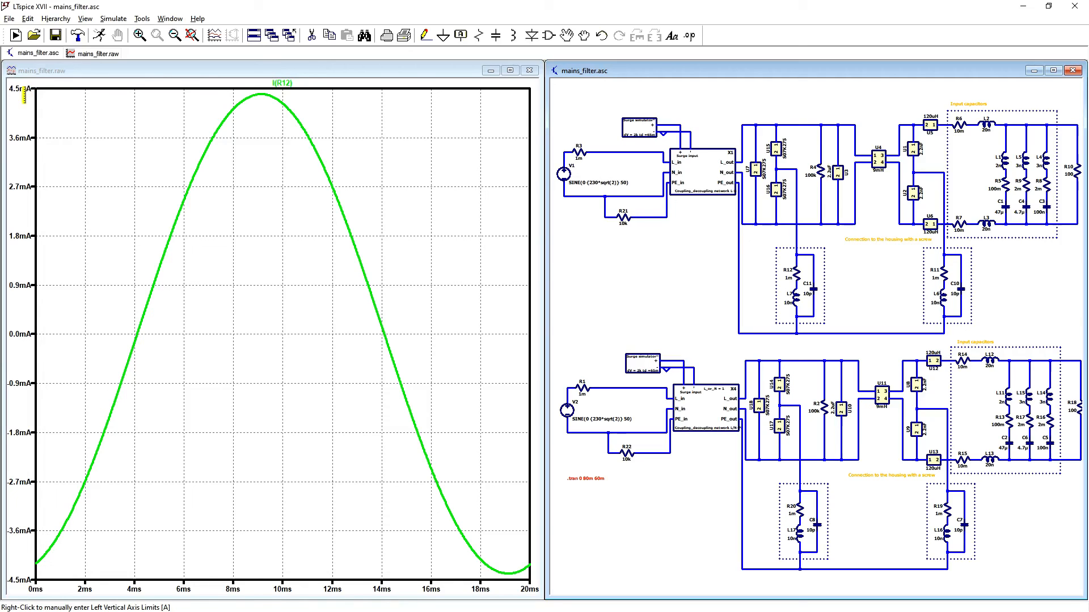
pyautogui.click(945, 273)
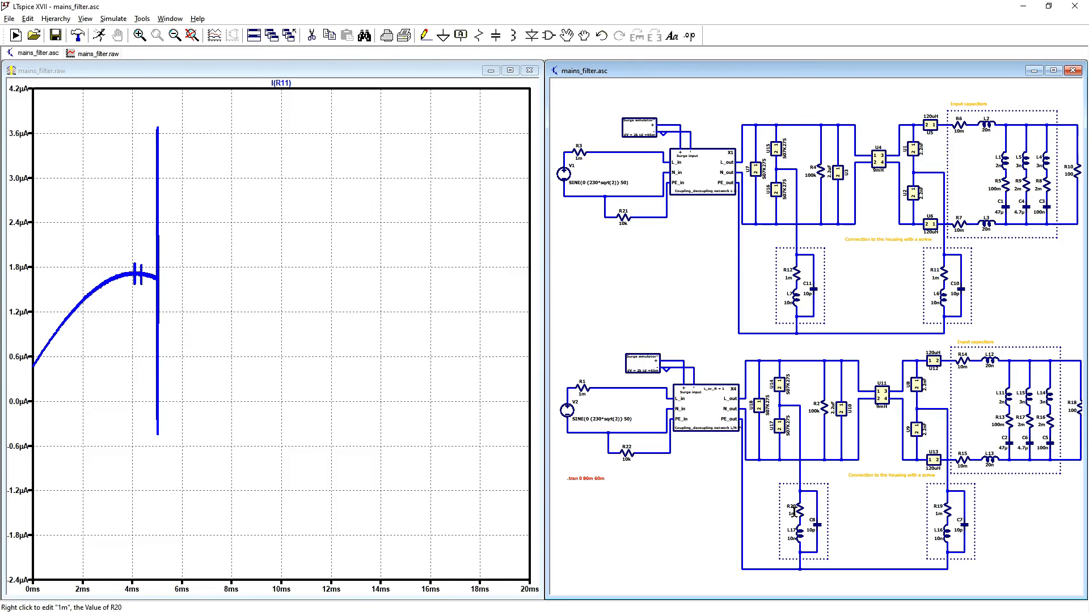
# Step: Plot the currents through housing-connection resistors R20 and R19 of the line-to-earth circuit, first separately and finally together
pyautogui.click(801, 508)
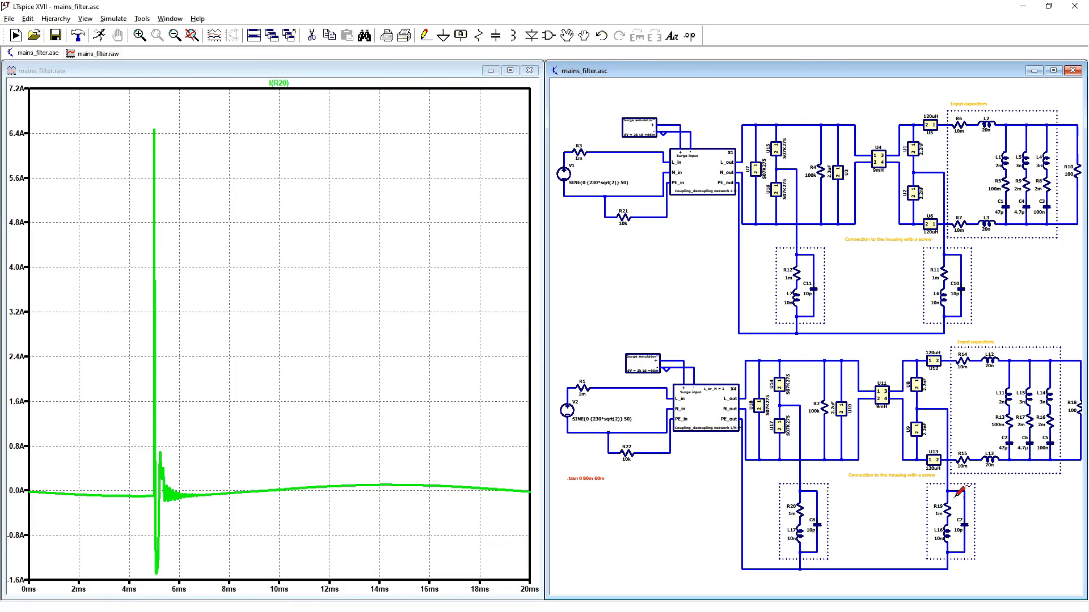
pyautogui.click(950, 511)
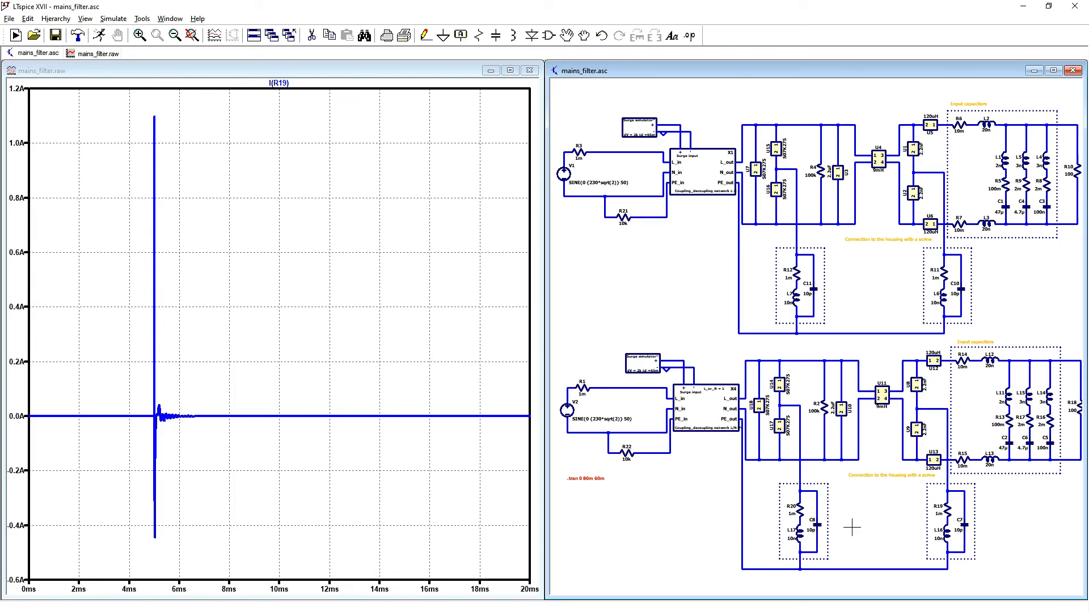
pyautogui.click(799, 508)
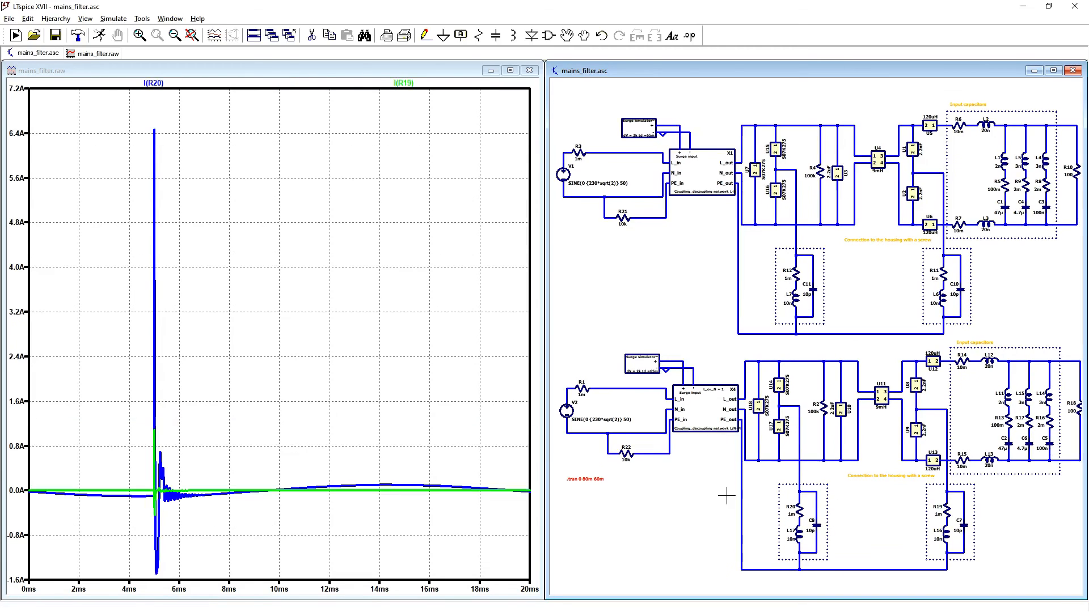